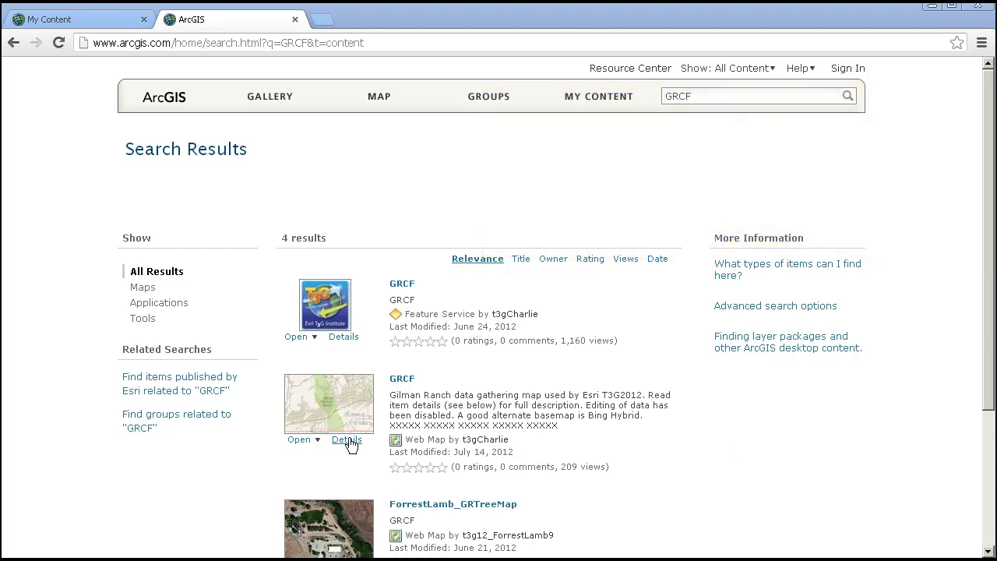
# Open the GRCF web map in the map viewer and show its legend of tree types and grid
pyautogui.click(315, 441)
pyautogui.click(329, 451)
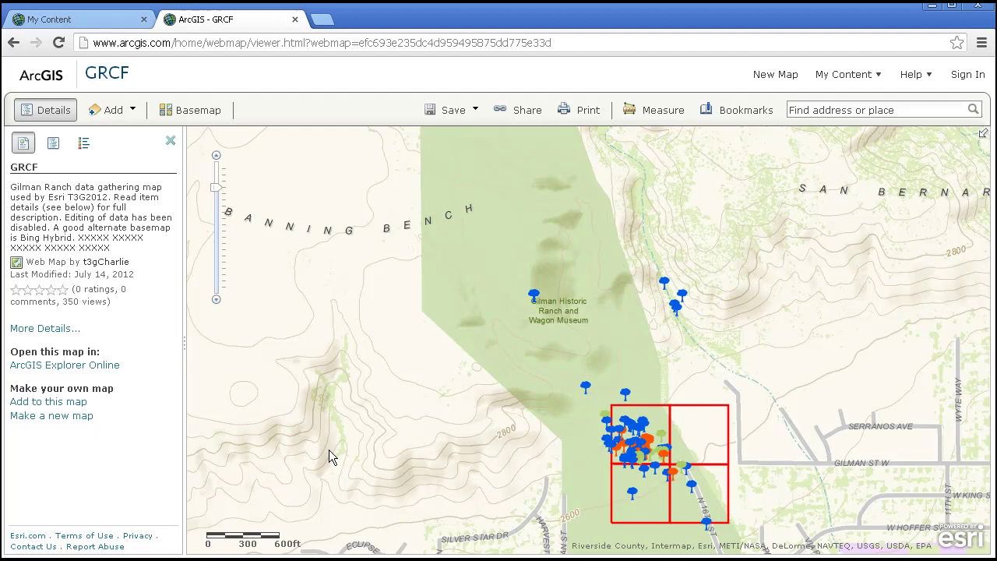
pyautogui.click(84, 143)
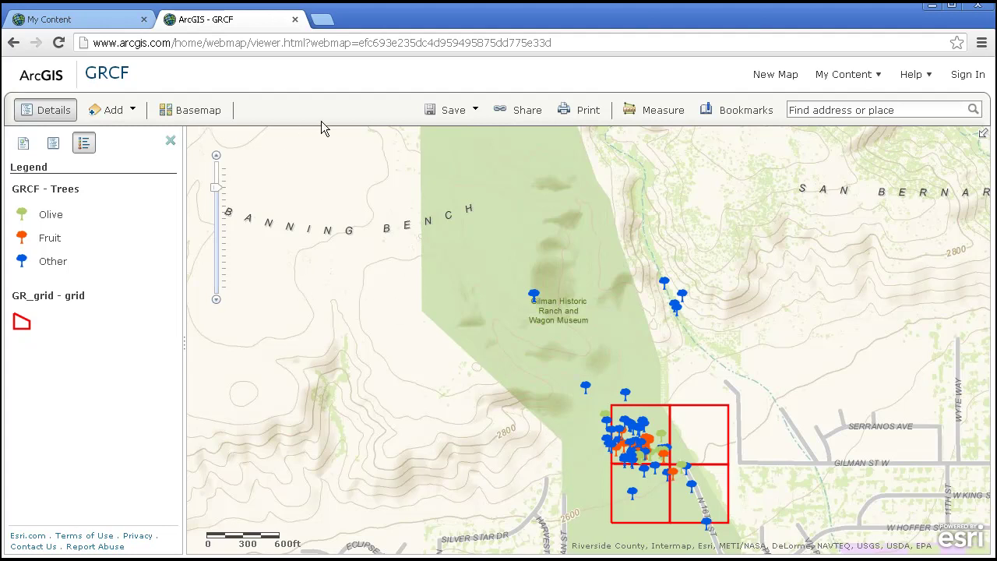
# Switch the basemap to Imagery and zoom into the tree cluster
pyautogui.click(206, 114)
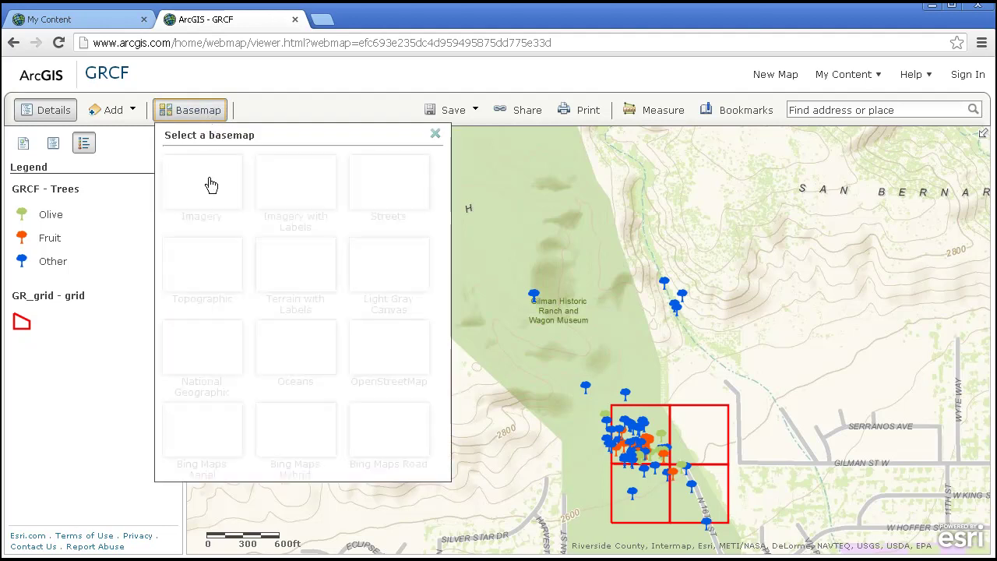
pyautogui.click(207, 187)
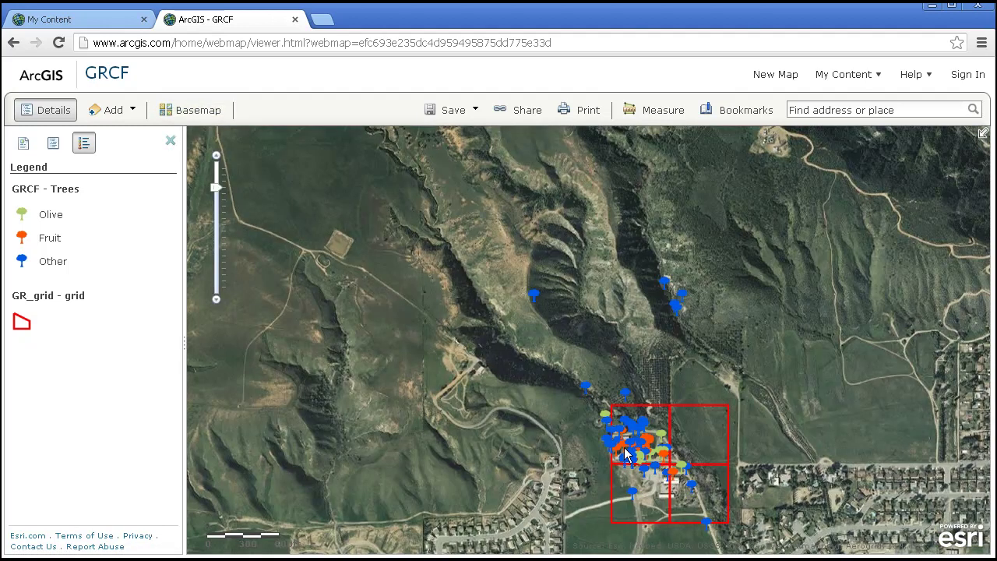
pyautogui.moveTo(506, 246); pyautogui.dragTo(768, 499)
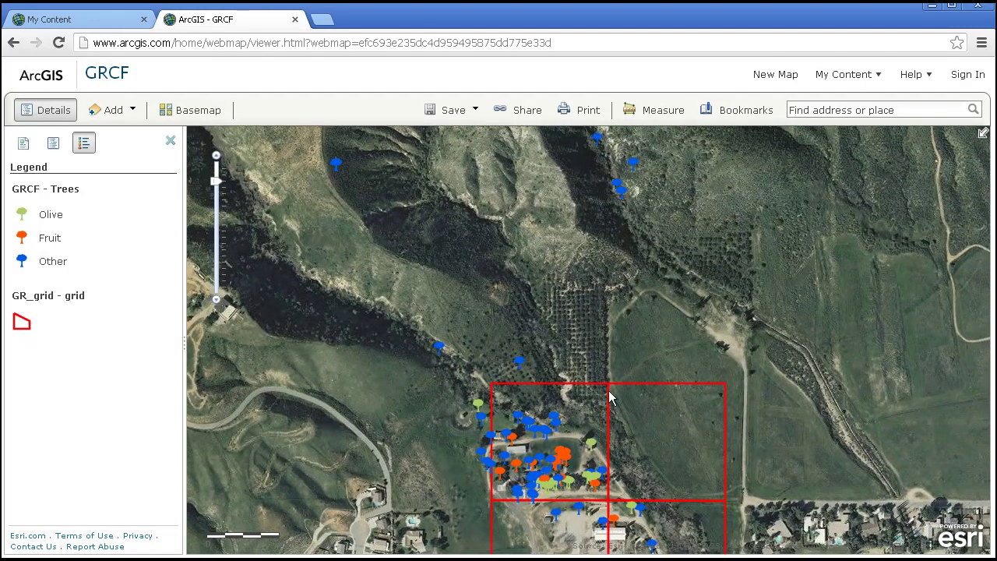
# Inspect two tree markers' attributes and open one tree's attached photo
pyautogui.click(520, 362)
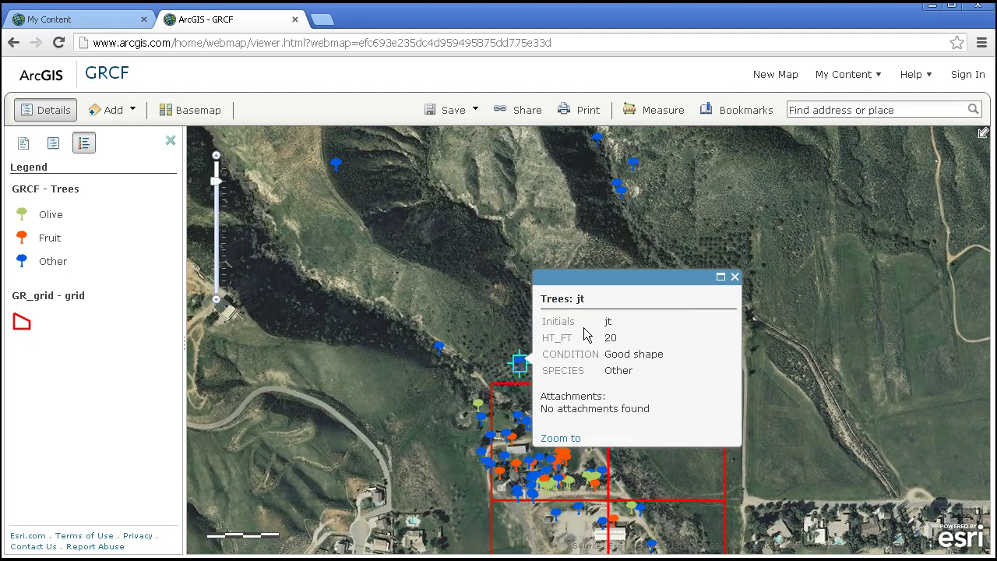
pyautogui.click(597, 139)
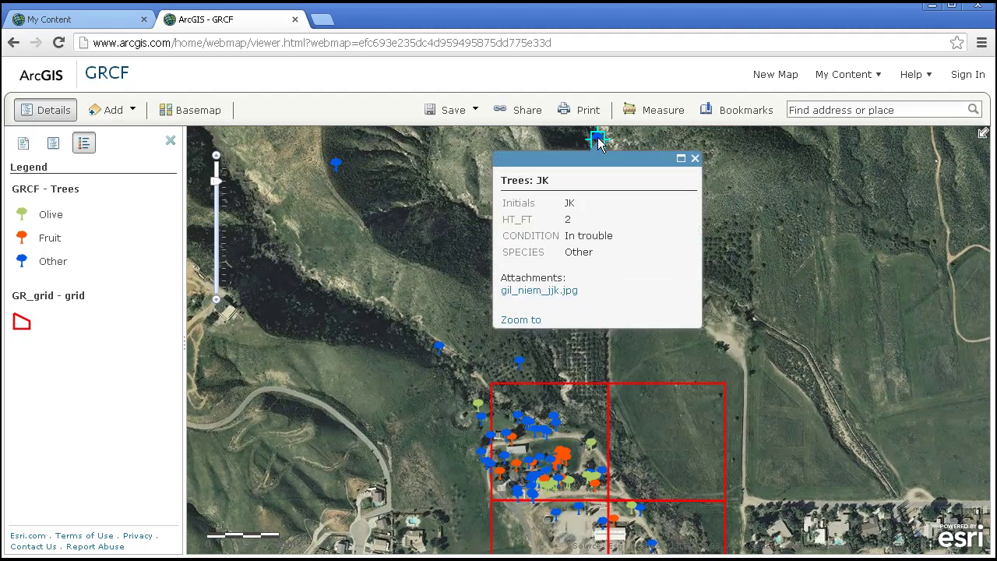
pyautogui.click(532, 291)
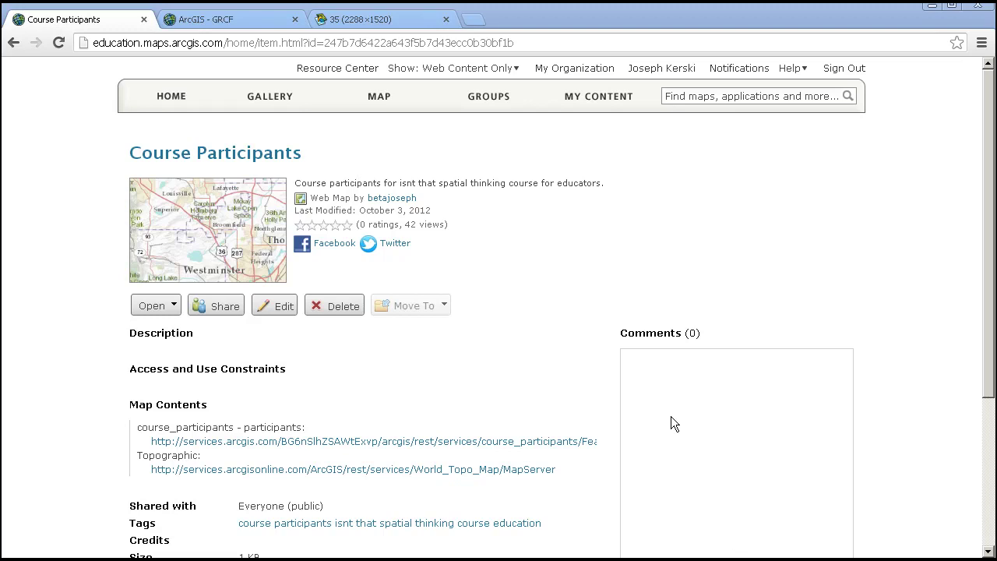
# Open the Course Participants map in the map viewer, confirming the previous map's unsaved changes are discarded
pyautogui.click(172, 307)
pyautogui.click(171, 325)
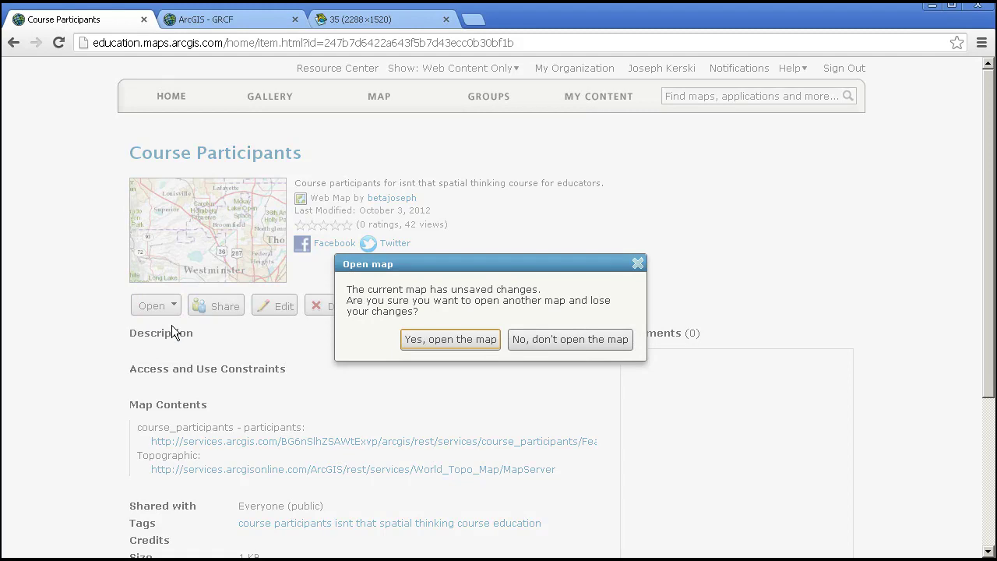
pyautogui.click(461, 343)
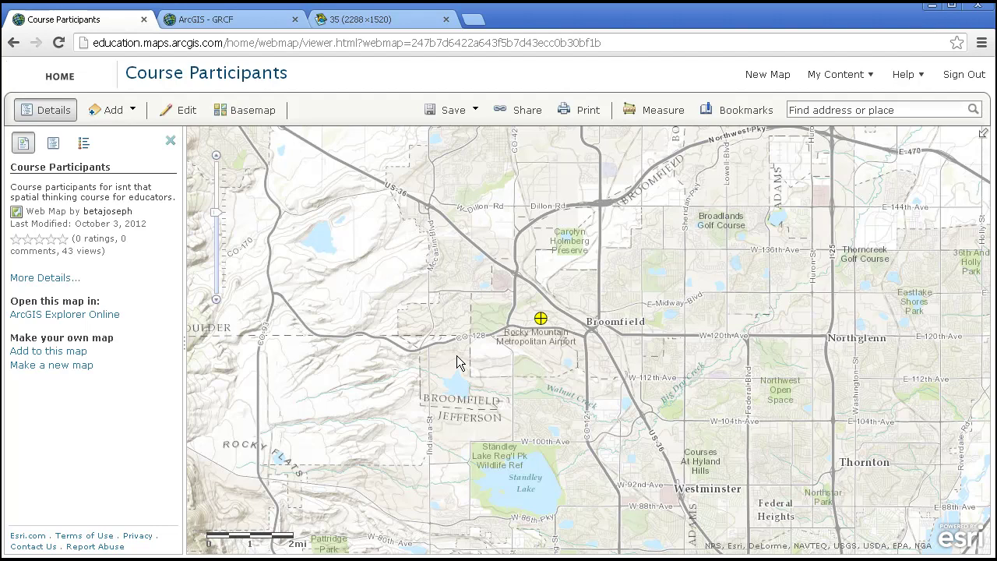
# View the Broomfield participant's details and attached photo, then return to the map
pyautogui.click(542, 320)
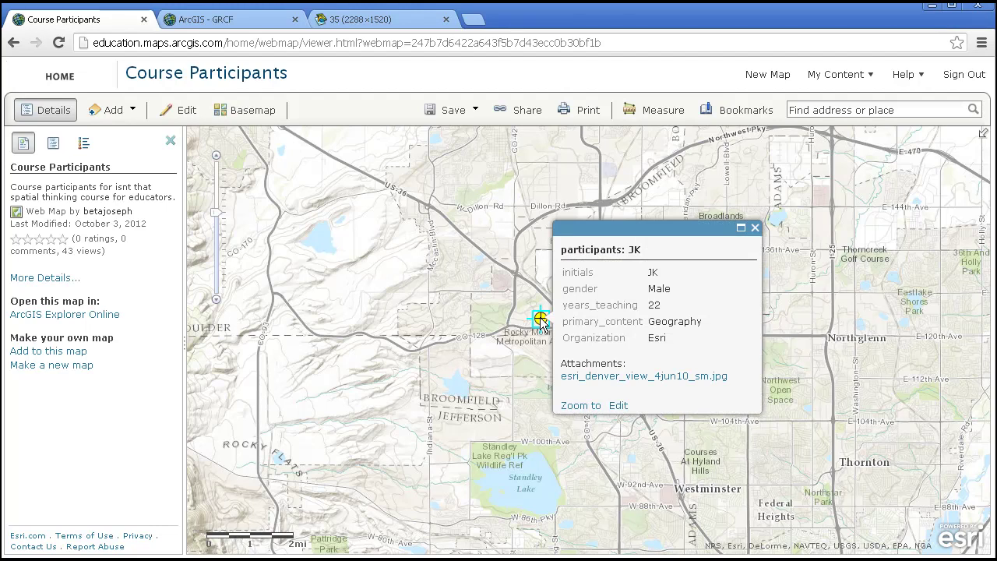
pyautogui.click(612, 376)
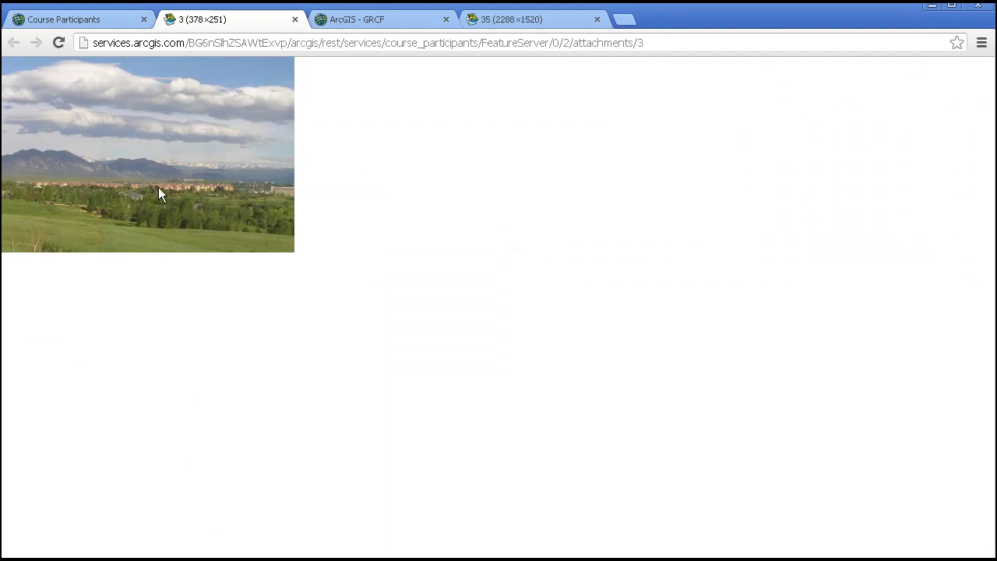
pyautogui.hotkey('ctrl', 'shift', 'Tab')
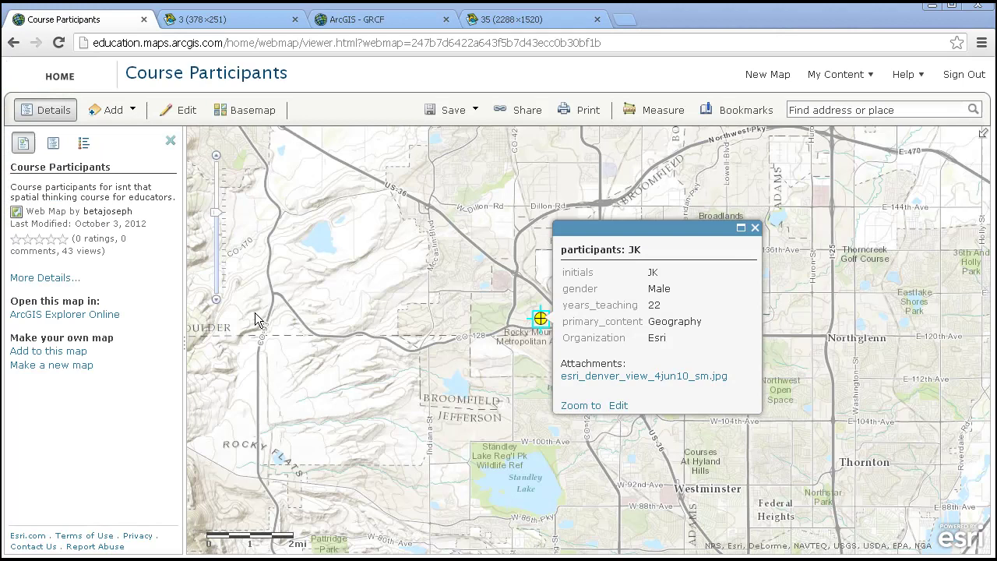
# Zoom out to all participants, check the Kansas and Philadelphia records, and list the map's layers
pyautogui.click(217, 302)
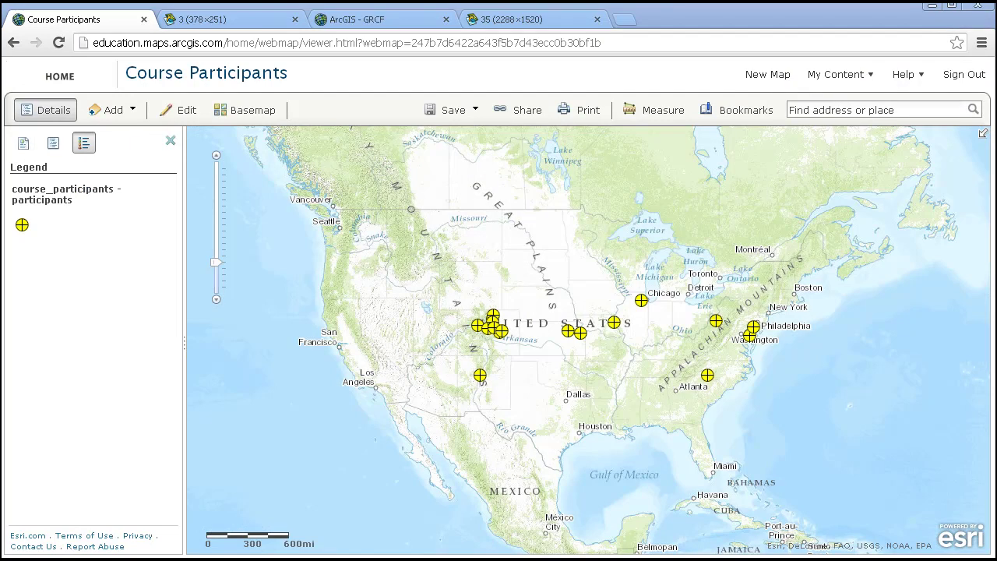
pyautogui.click(581, 335)
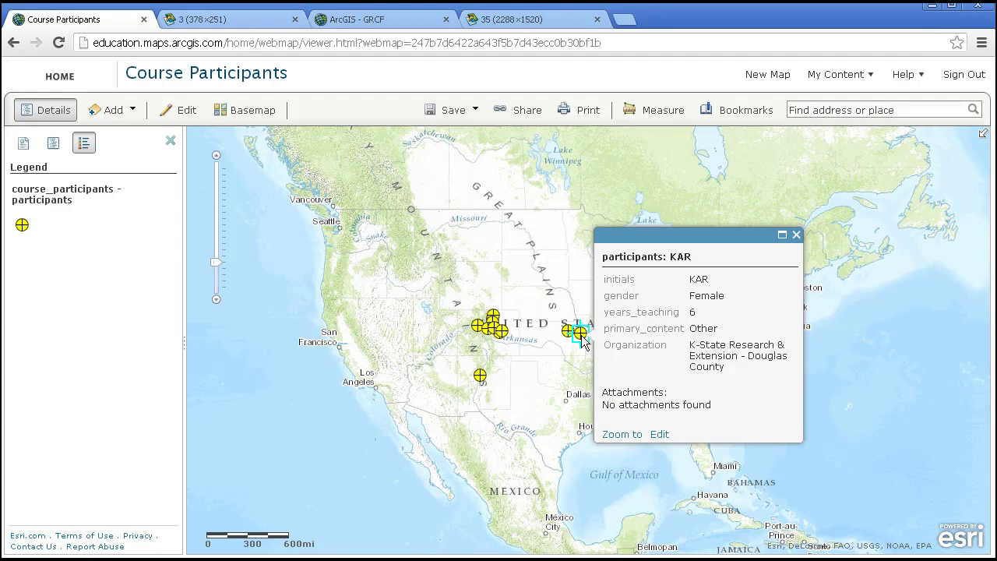
pyautogui.click(810, 353)
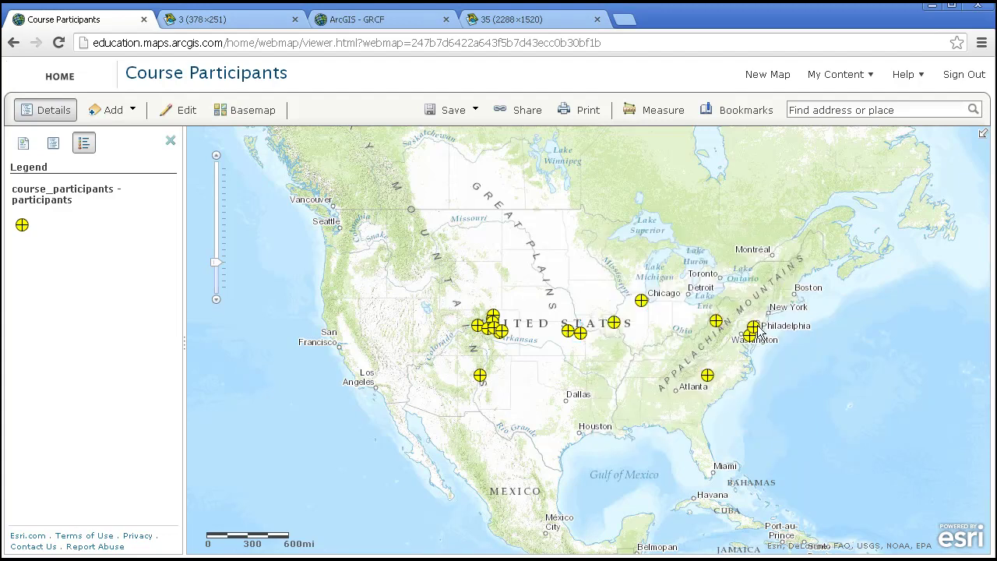
pyautogui.click(754, 328)
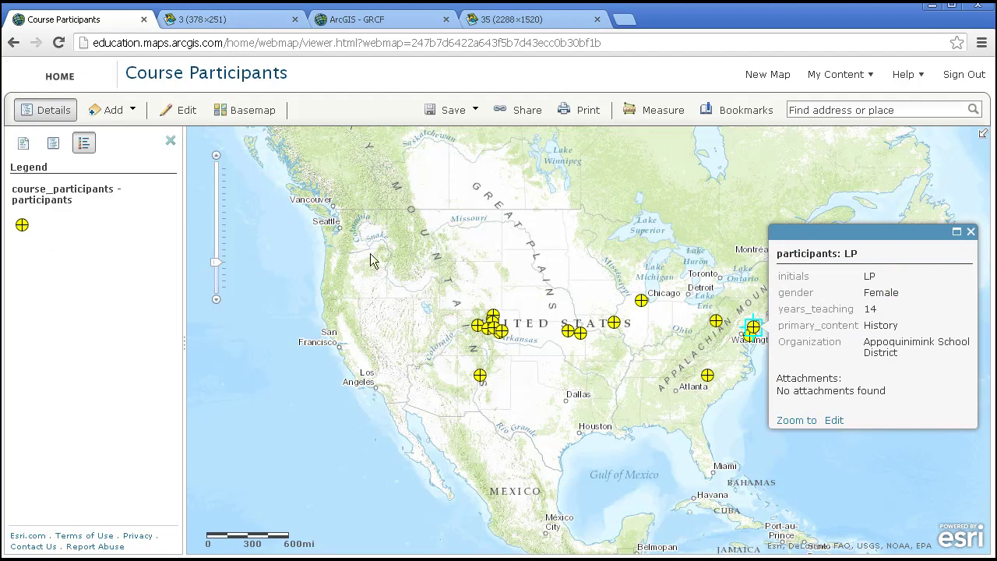
pyautogui.click(53, 143)
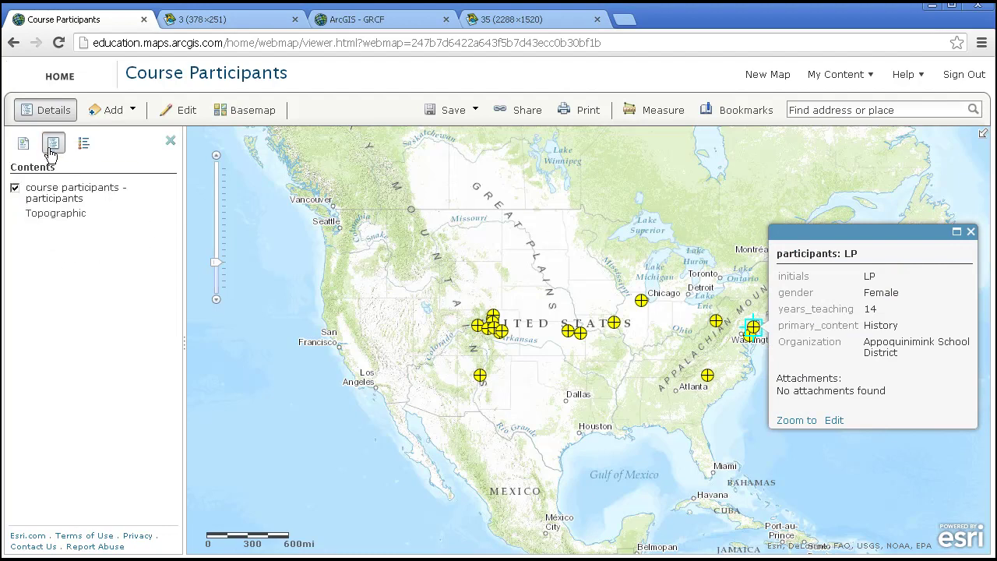
# Style participants with Unique Symbols by primary_content, then check the New Mexico participant's record
pyautogui.click(156, 191)
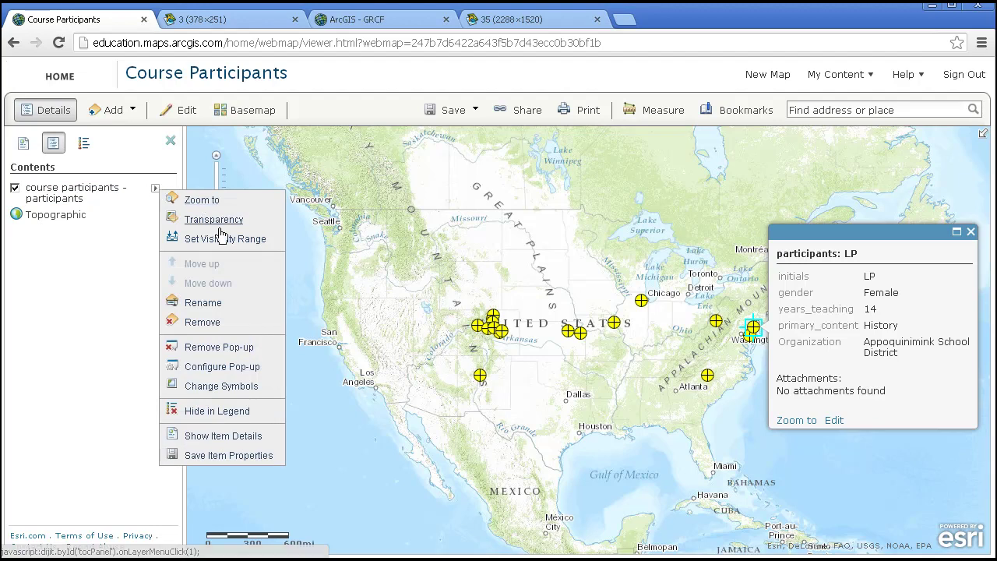
pyautogui.click(221, 385)
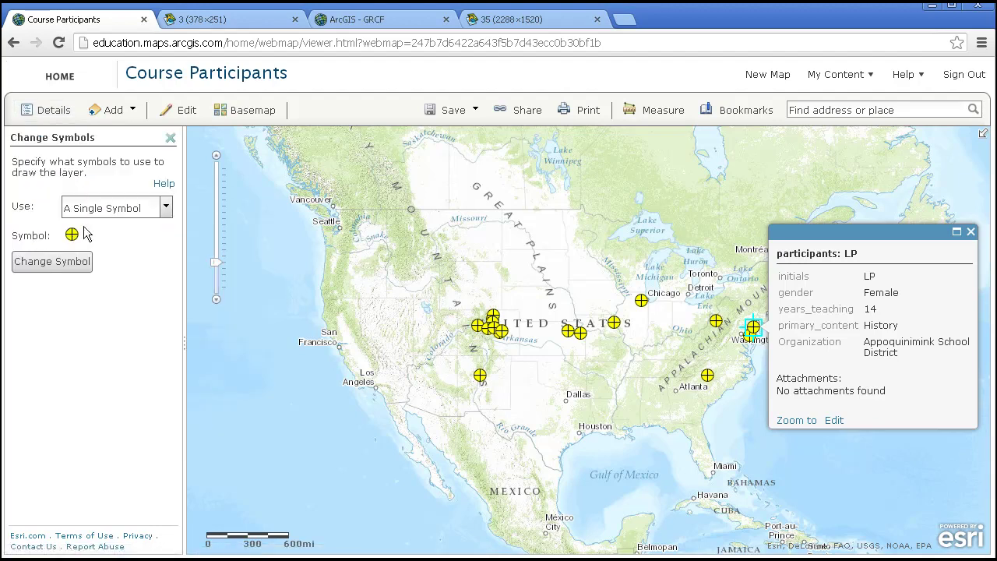
pyautogui.click(98, 211)
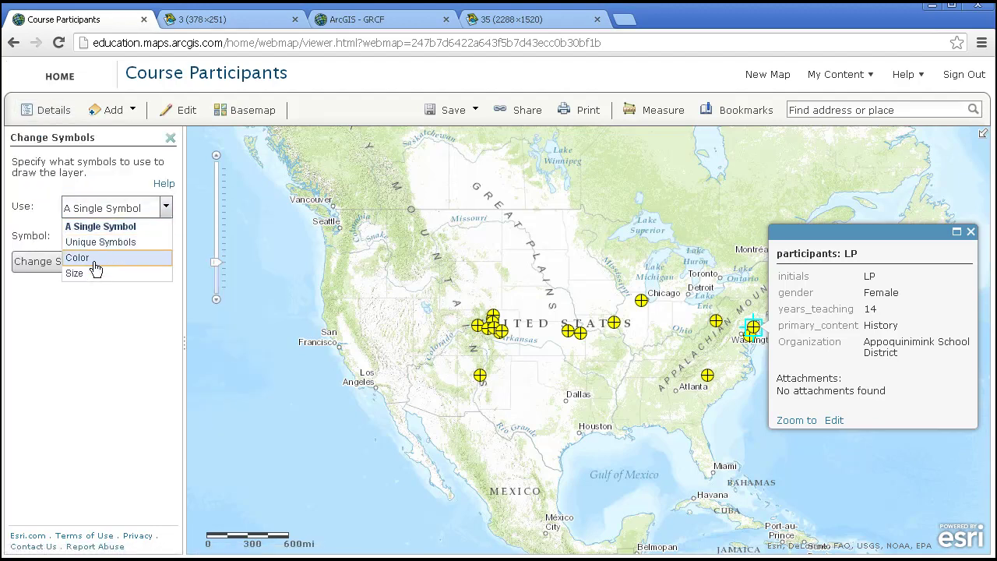
pyautogui.click(92, 258)
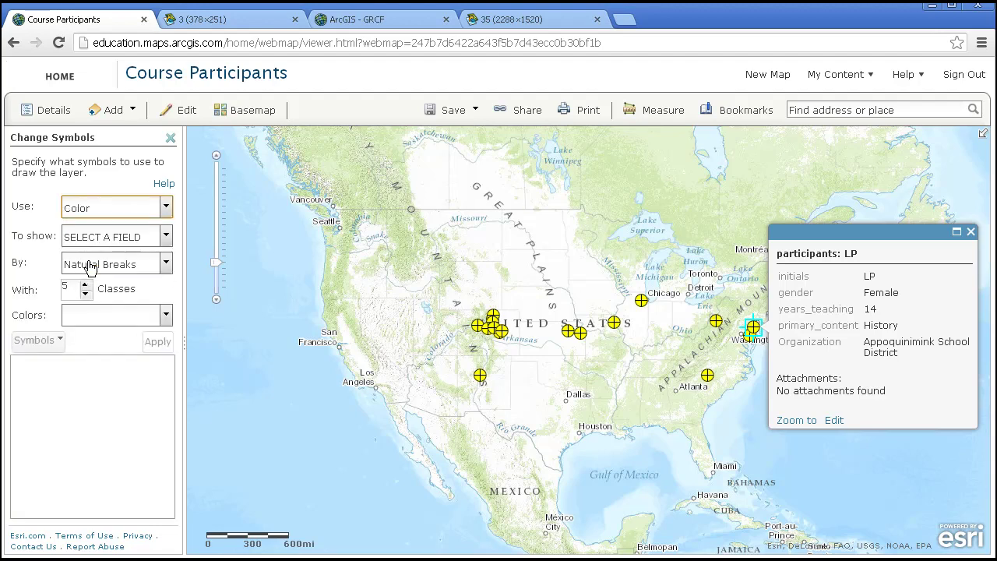
pyautogui.click(92, 247)
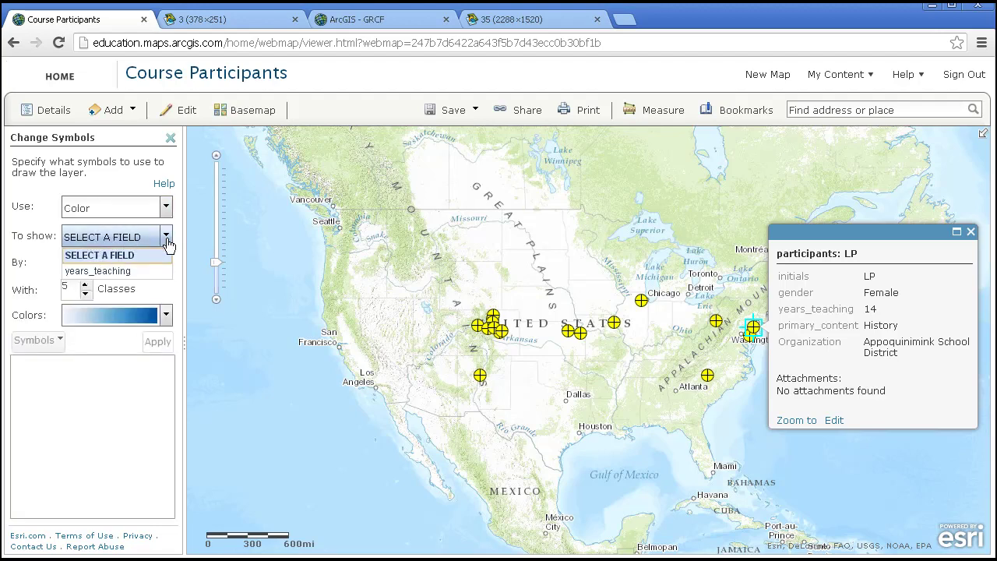
pyautogui.click(93, 210)
pyautogui.click(93, 242)
pyautogui.click(101, 236)
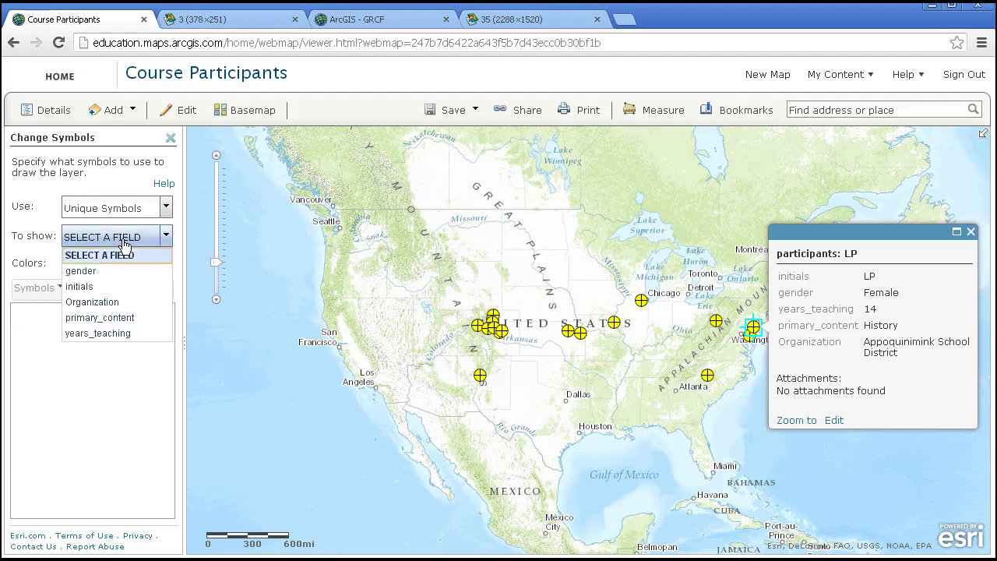
pyautogui.click(115, 318)
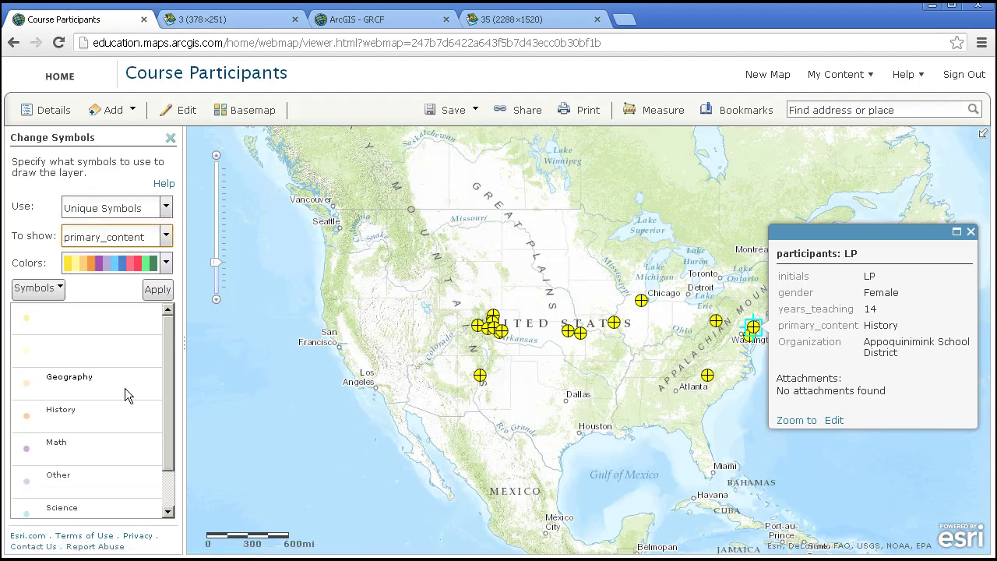
pyautogui.click(158, 289)
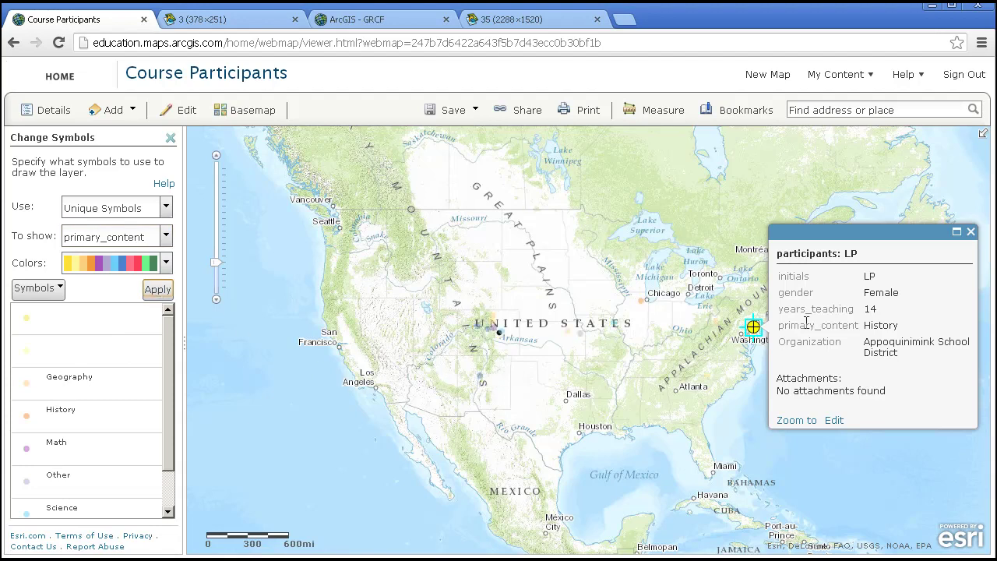
pyautogui.click(971, 232)
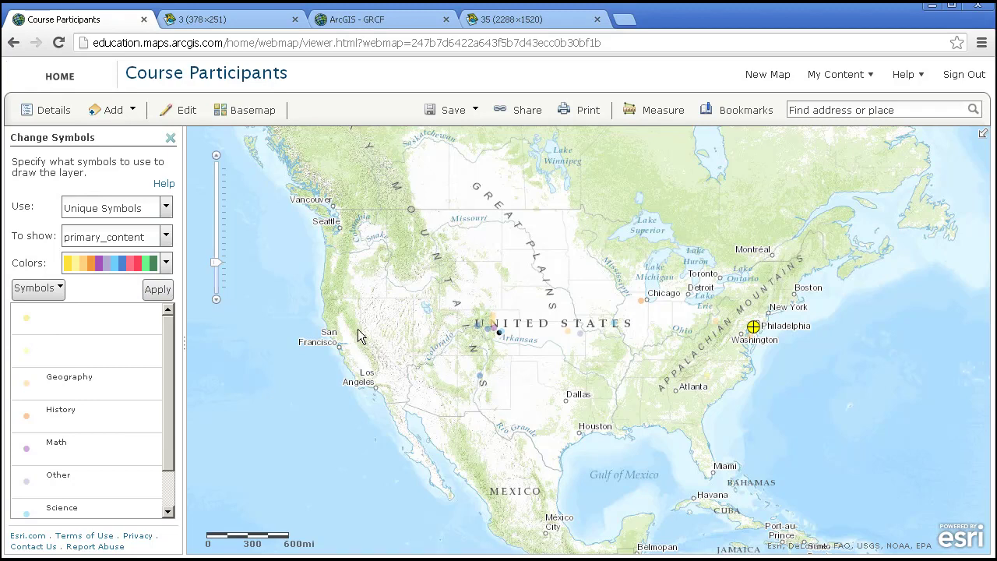
pyautogui.click(480, 377)
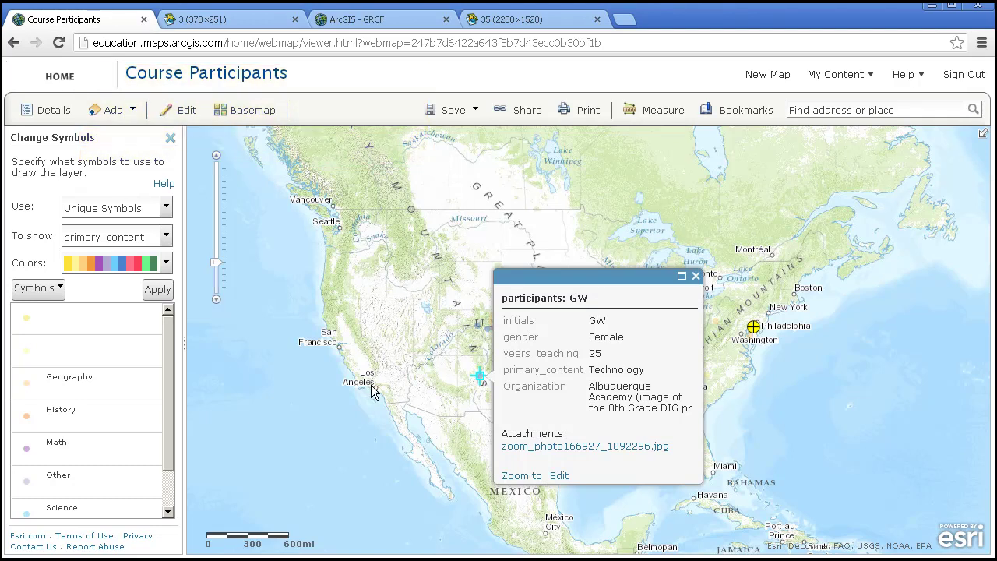
# Search for 'redlands, ca' to centre the map on Redlands and dismiss the location popup
pyautogui.scroll(5, 389, 397)
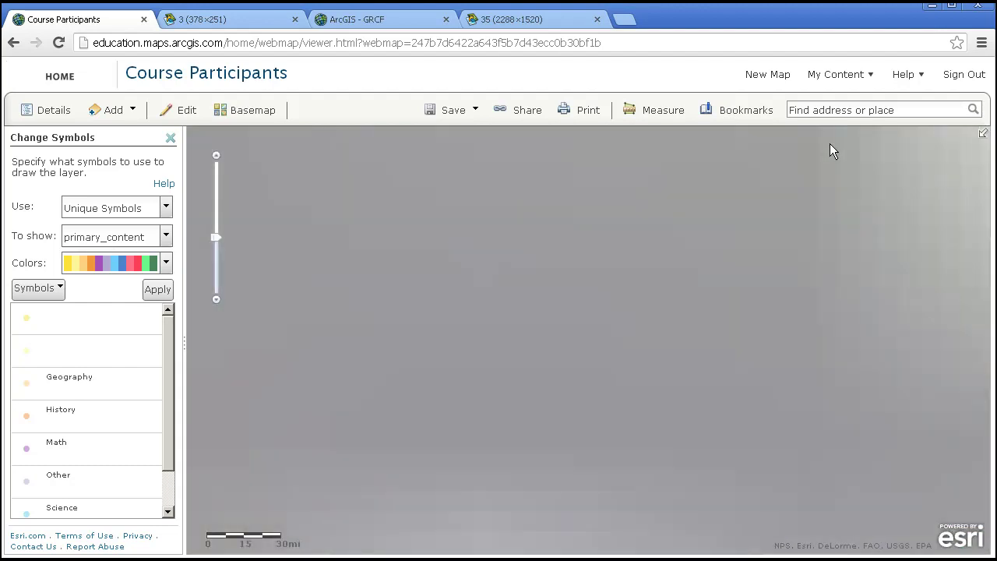
pyautogui.click(840, 115)
pyautogui.write('redl')
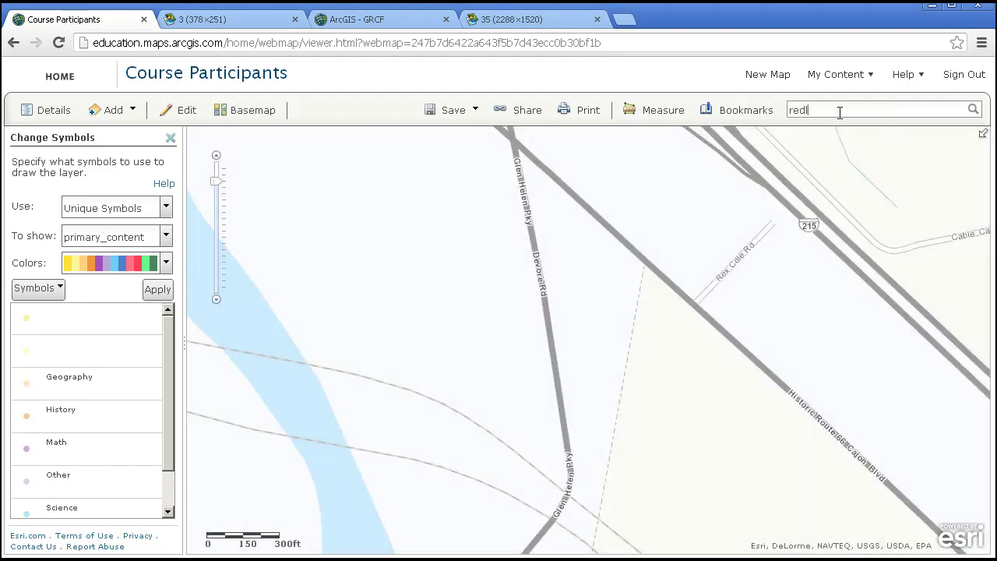
pyautogui.write('ands, ca')
pyautogui.press('Return')
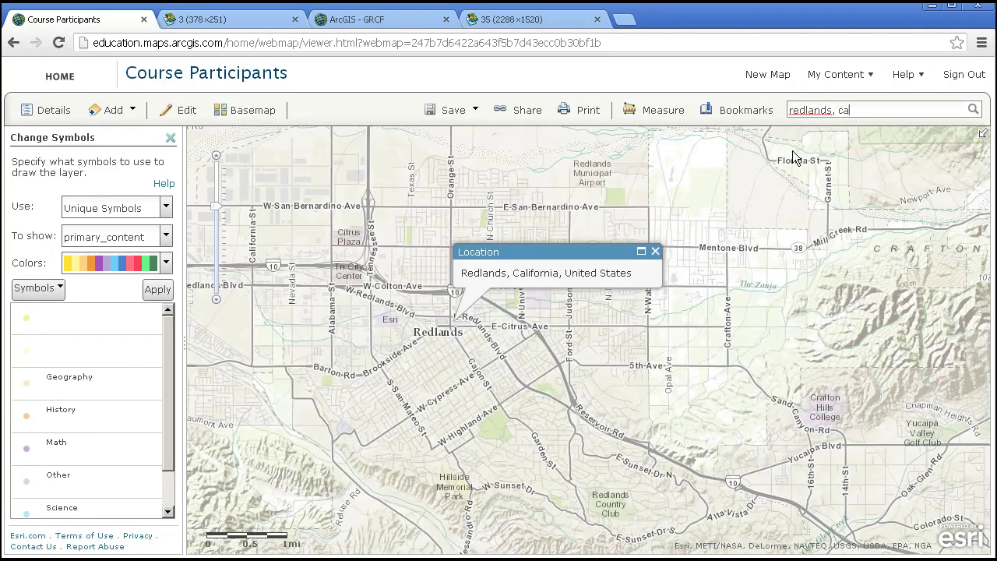
pyautogui.click(655, 250)
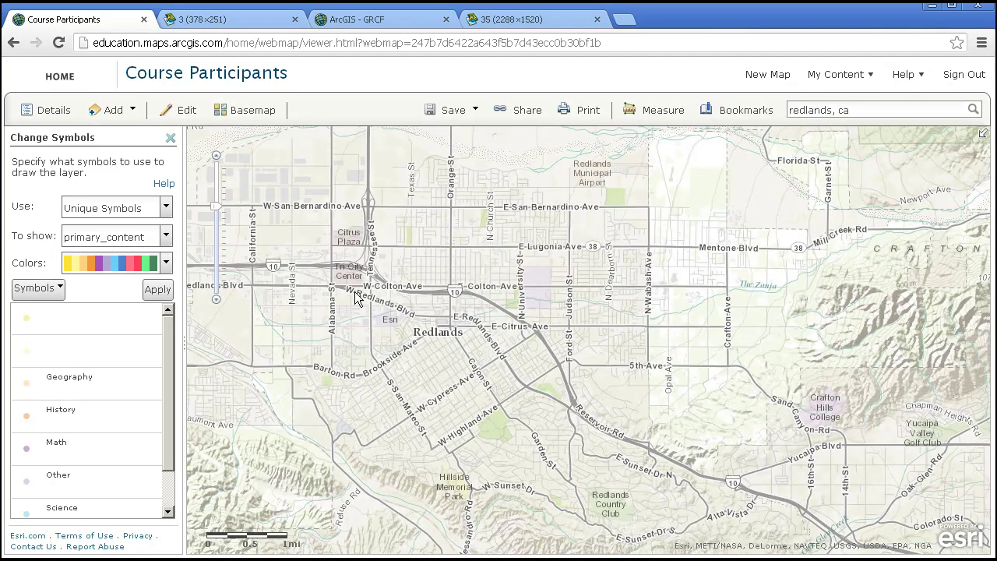
# Place a new Math participant point in Redlands and enter the participant's initials and gender M
pyautogui.click(176, 110)
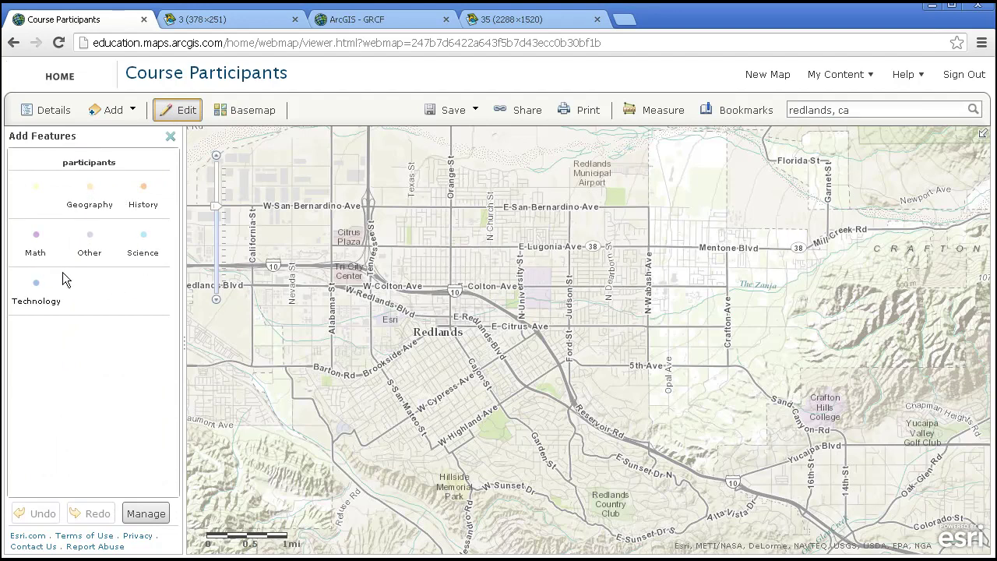
pyautogui.click(36, 242)
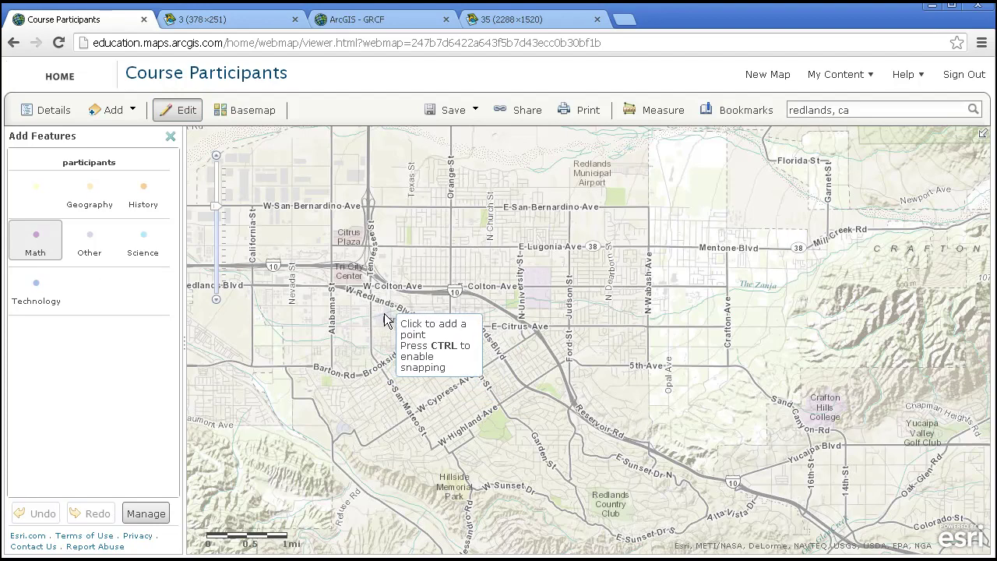
pyautogui.click(382, 315)
pyautogui.click(503, 229)
pyautogui.write('JK')
pyautogui.press('Tab')
pyautogui.write('M')
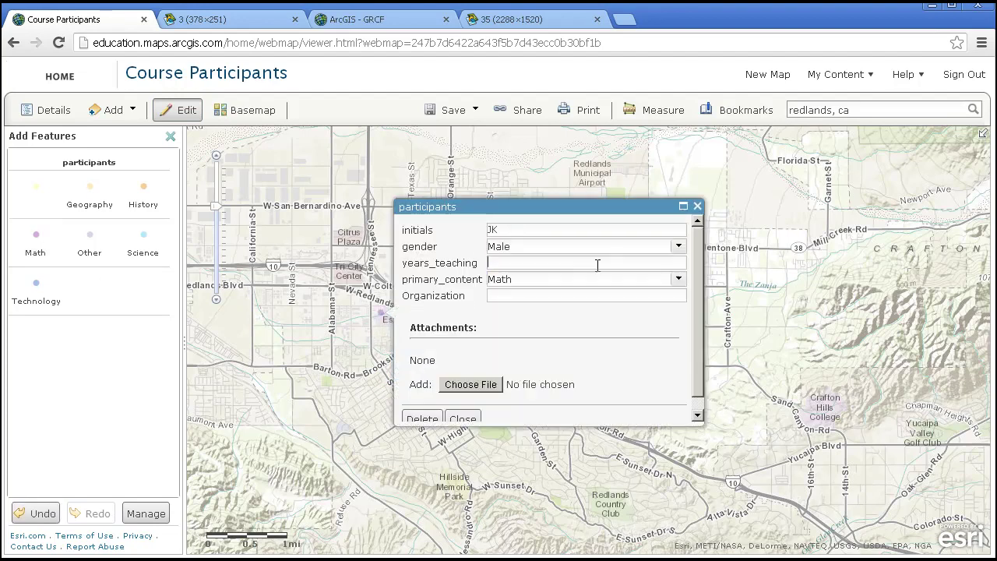
# Enter 10 years teaching, Math content and Redlands Unified School District, then close the record
pyautogui.click(597, 265)
pyautogui.write('10')
pyautogui.click(676, 280)
pyautogui.click(677, 282)
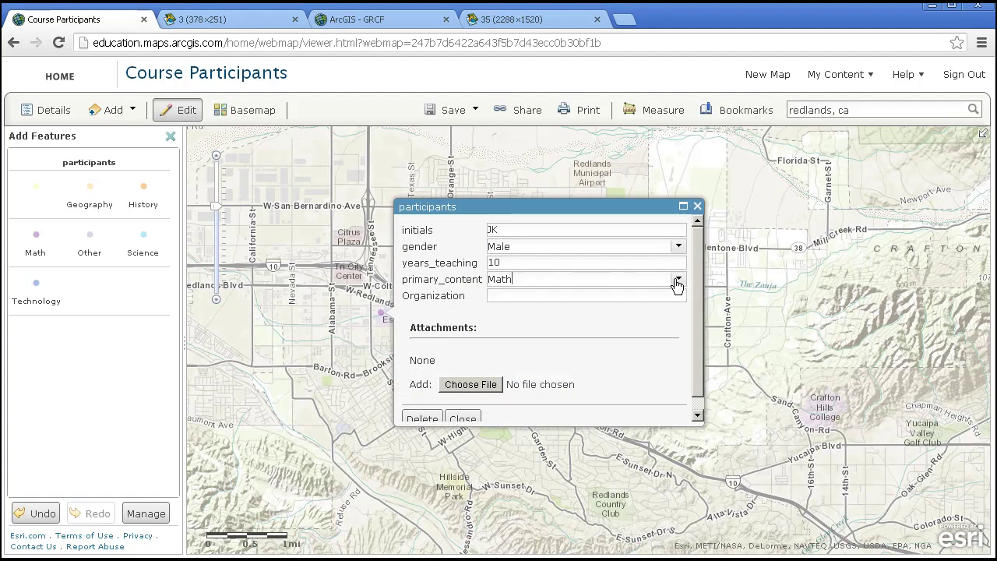
pyautogui.click(517, 294)
pyautogui.write('Redlands Unif')
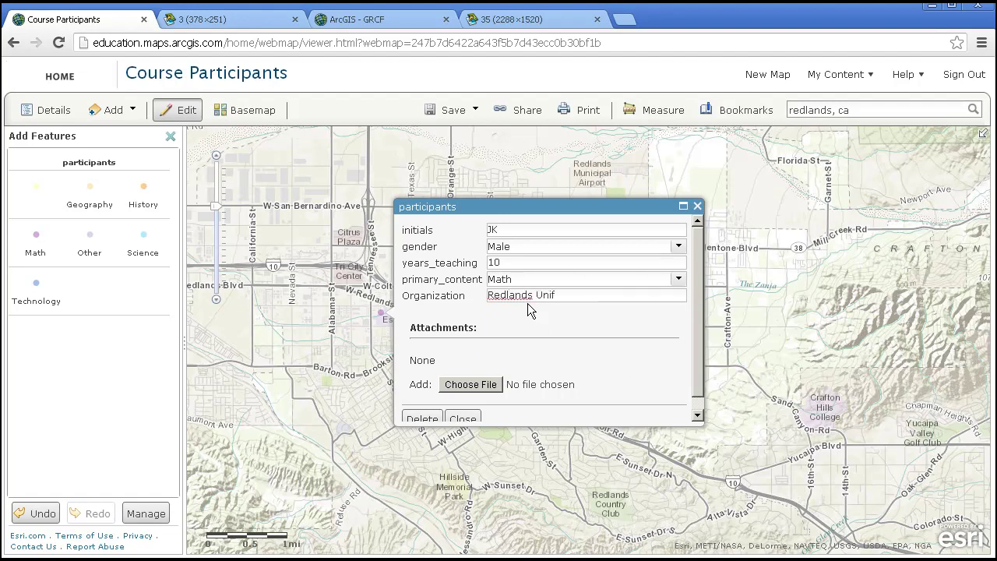
pyautogui.write('ied School District')
pyautogui.click(698, 415)
pyautogui.scroll(-1, 463, 423)
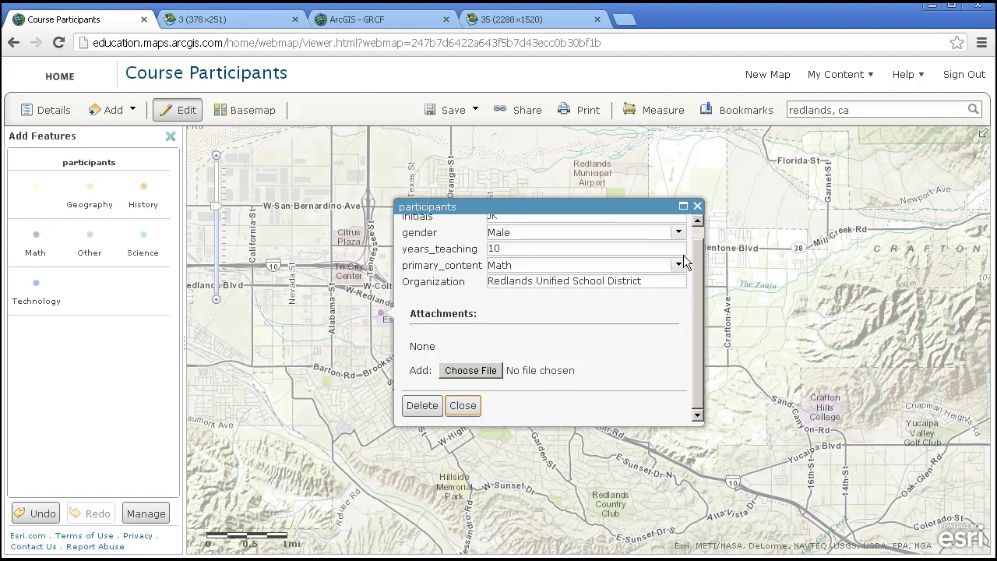
pyautogui.click(472, 410)
pyautogui.click(172, 137)
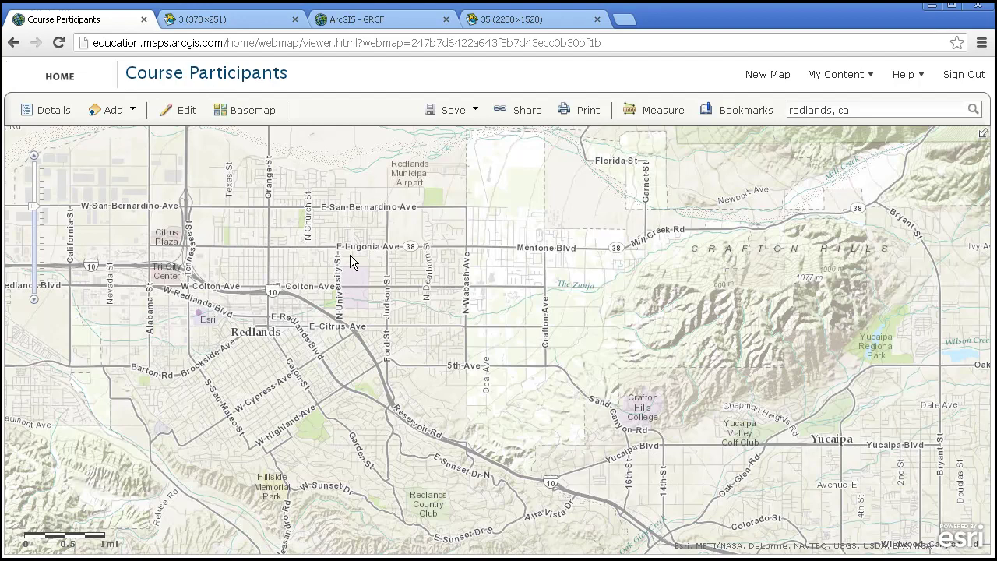
# Open the new Redlands point's popup showing Male, 10 years teaching, Math, Redlands Unified School District
pyautogui.click(197, 311)
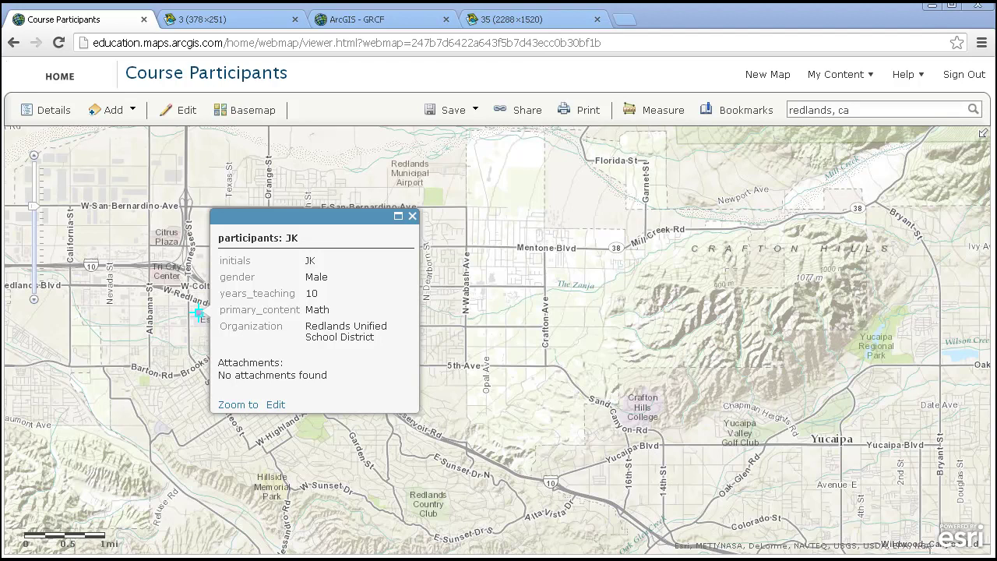
# Switch to ArcMap's course_participants.mxd and open the participants layer's attribute table
pyautogui.hotkey('alt', 'Tab')
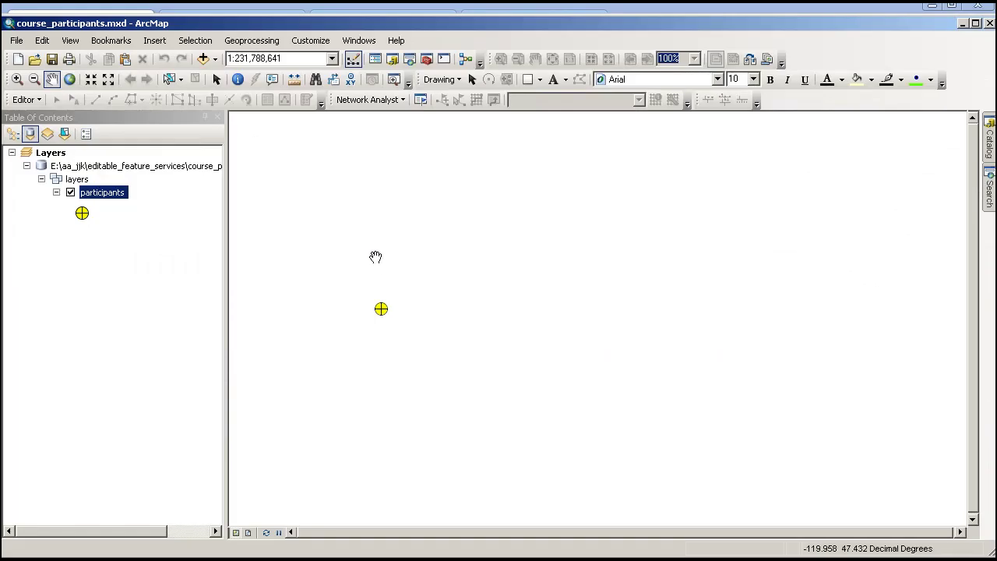
pyautogui.moveTo(119, 23); pyautogui.dragTo(119, 11)
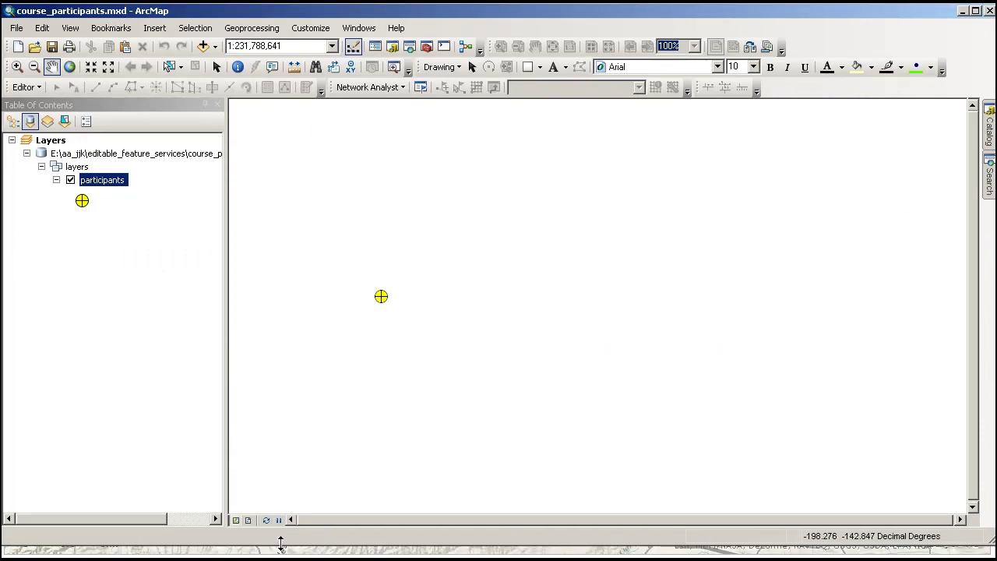
pyautogui.moveTo(281, 543); pyautogui.dragTo(281, 555)
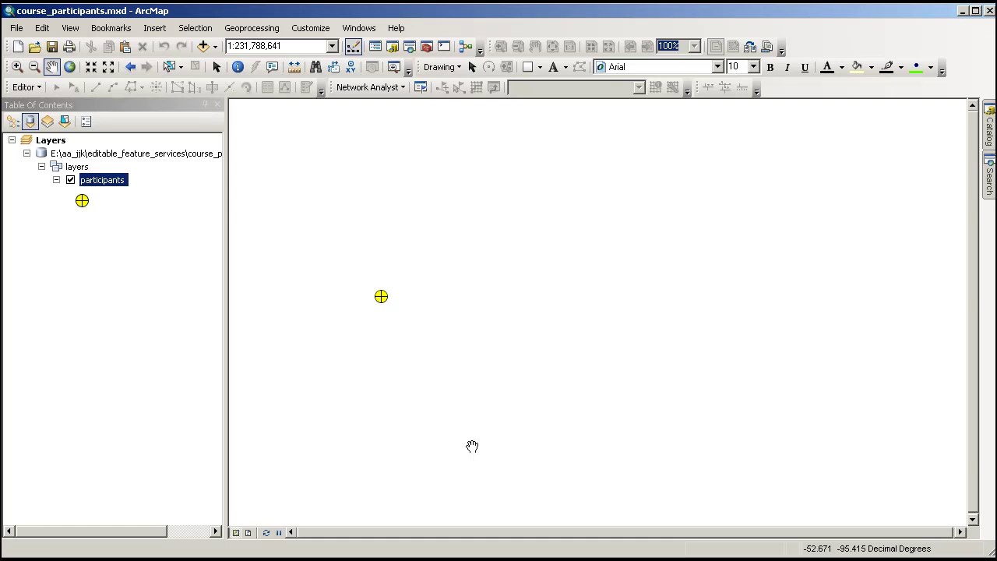
pyautogui.rightClick(115, 186)
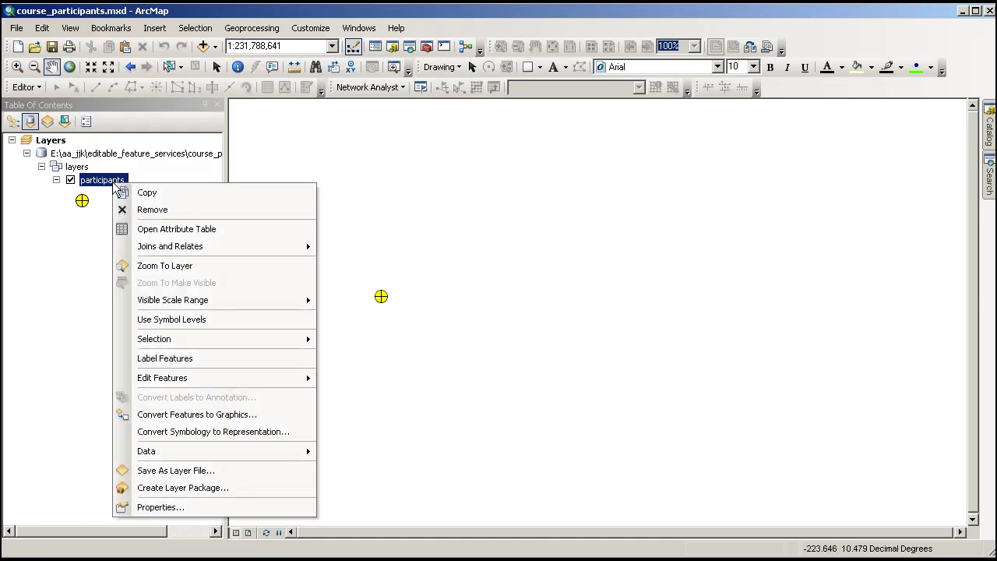
pyautogui.click(148, 228)
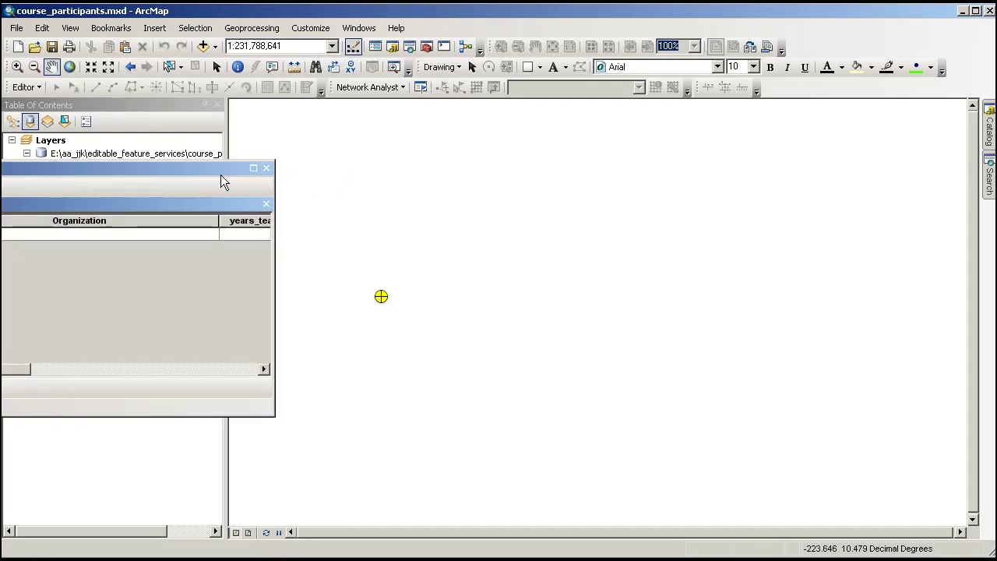
# Move the participants table into view and scroll across to its years_teaching and primary_content columns
pyautogui.moveTo(221, 170); pyautogui.dragTo(705, 177)
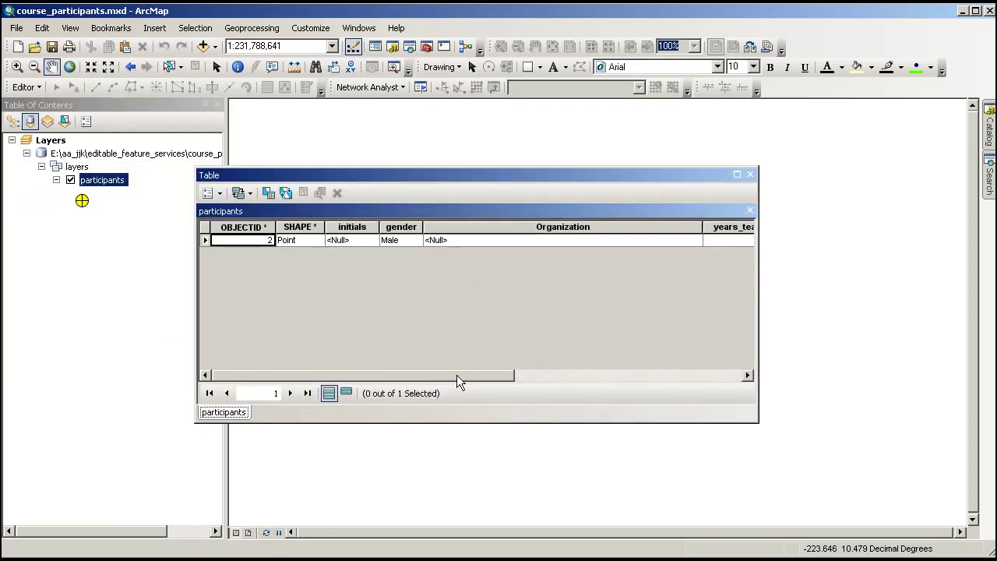
pyautogui.moveTo(456, 375); pyautogui.dragTo(686, 389)
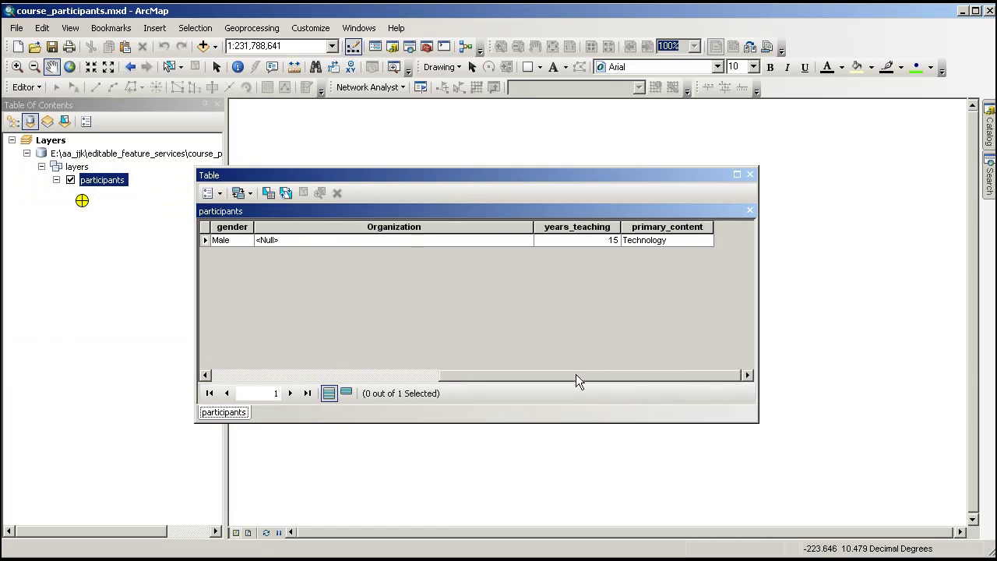
pyautogui.moveTo(576, 375); pyautogui.dragTo(360, 377)
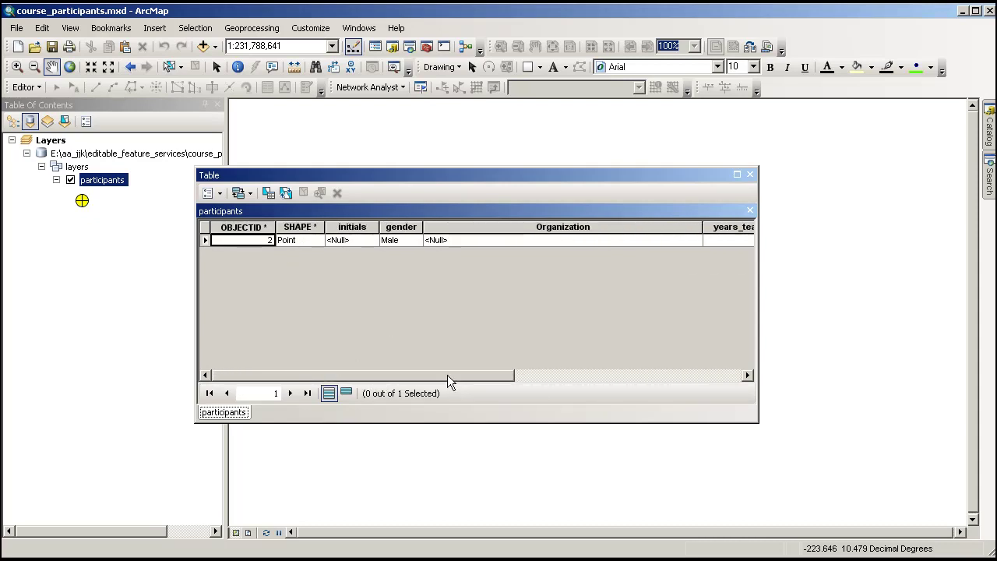
pyautogui.moveTo(448, 375); pyautogui.dragTo(420, 373)
pyautogui.moveTo(493, 377); pyautogui.dragTo(696, 377)
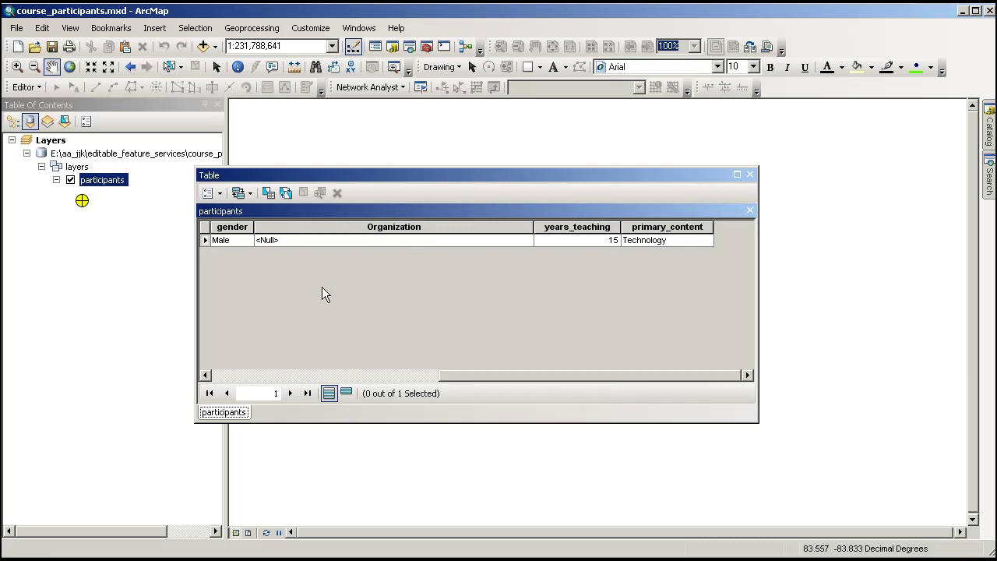
# Close the attribute table and show the participants workspace domains, including the content domain's coded values
pyautogui.click(750, 175)
pyautogui.click(17, 28)
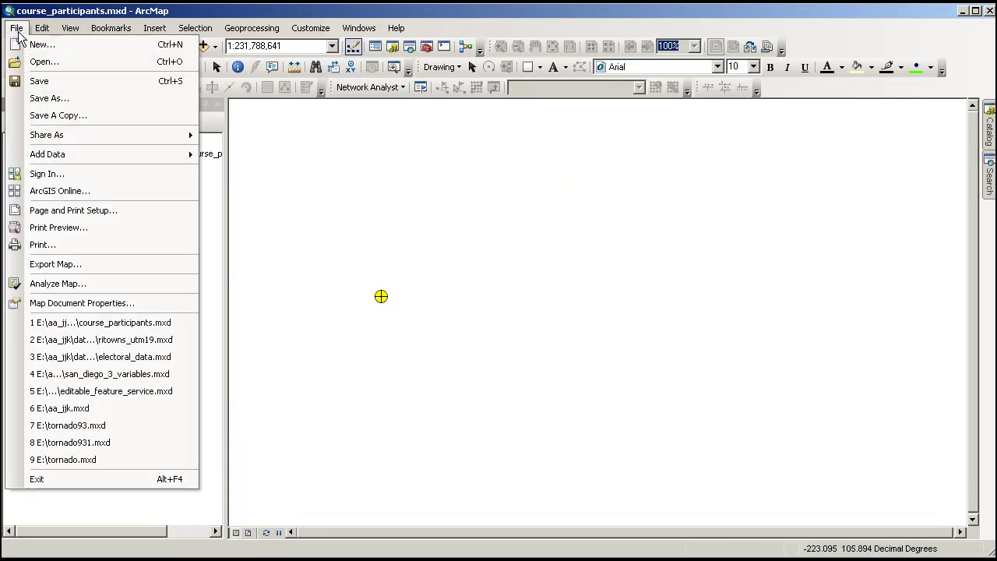
pyautogui.moveTo(70, 137)
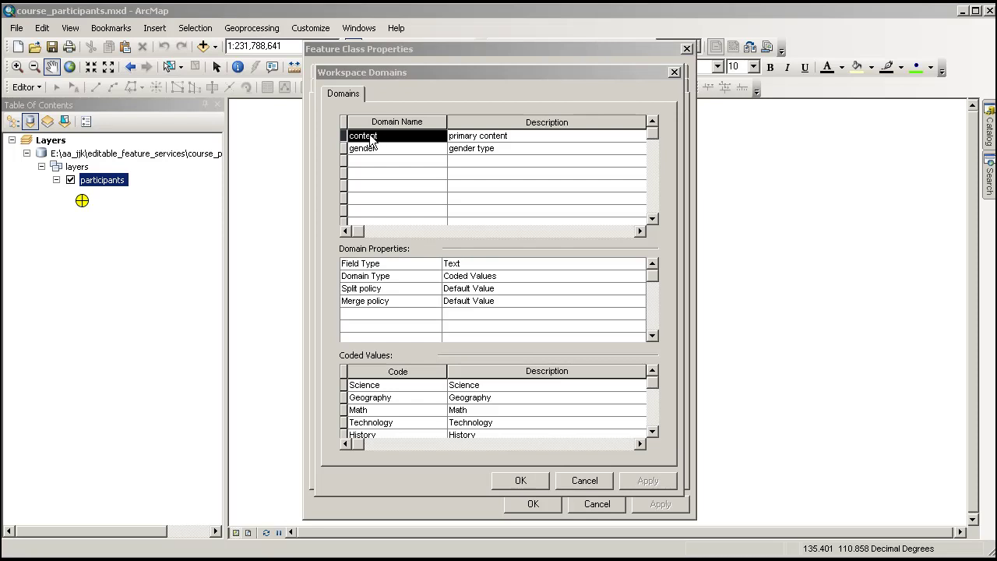
# Scroll through the content domain's coded values, view the gender domain's values, then close Workspace Domains with OK
pyautogui.click(479, 137)
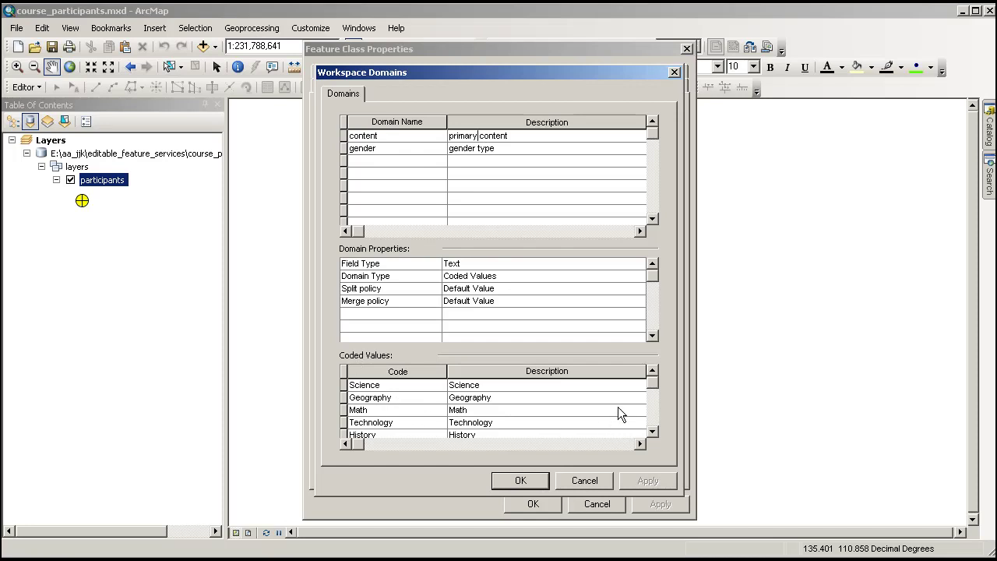
pyautogui.click(654, 433)
pyautogui.click(654, 433)
pyautogui.click(654, 433)
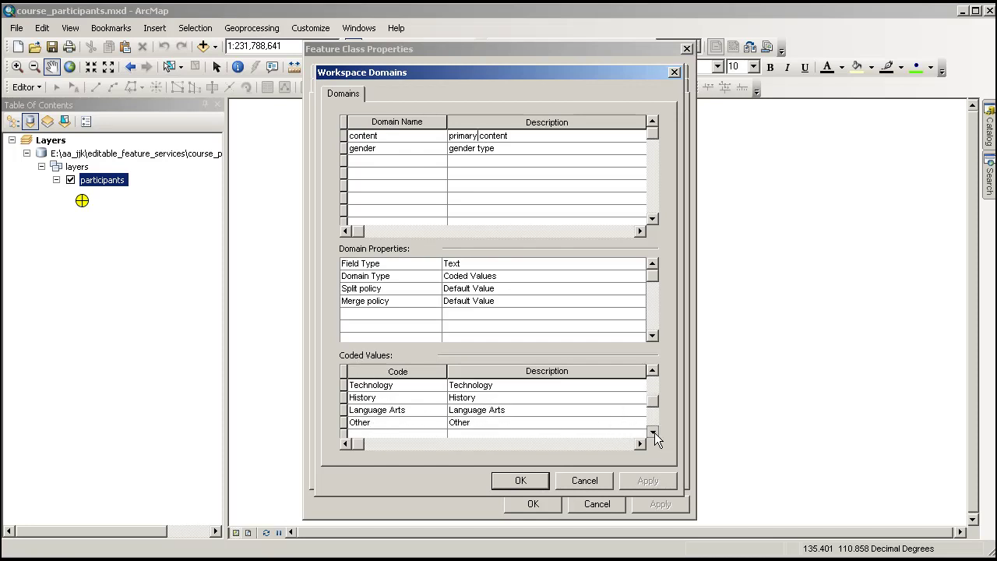
pyautogui.click(655, 434)
pyautogui.click(370, 148)
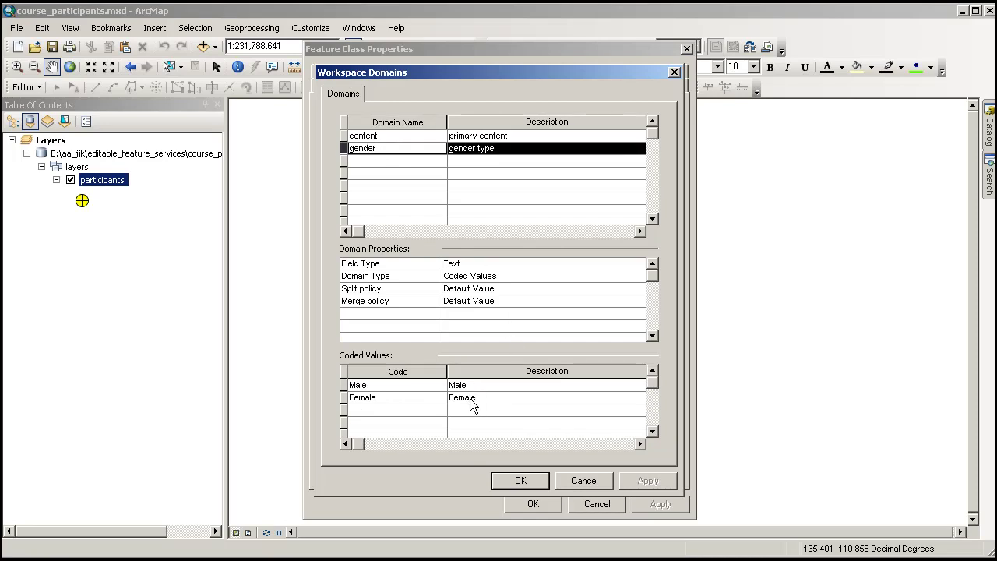
pyautogui.click(592, 480)
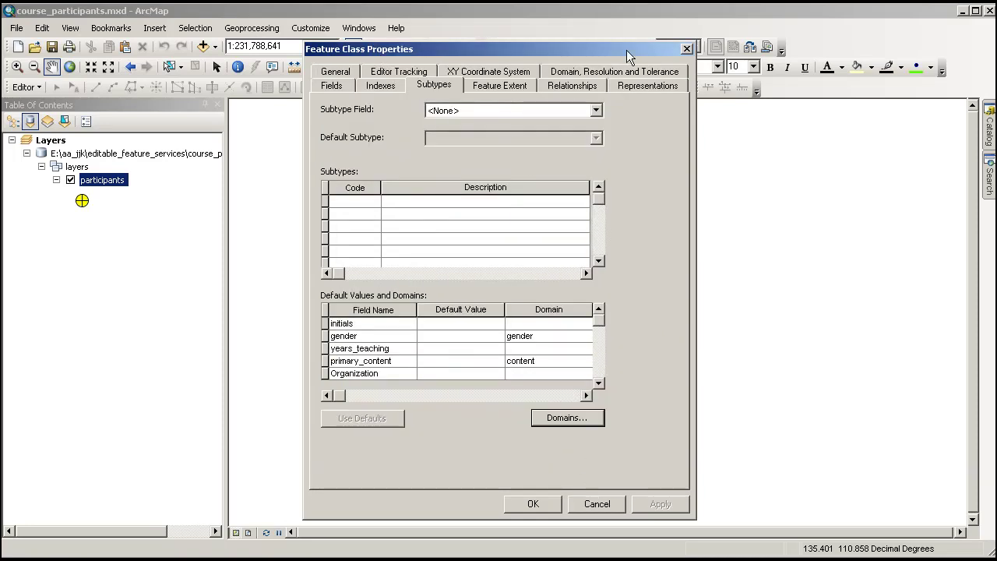
# Reopen the participants feature class properties from the Catalog window on course_participants.gdb
pyautogui.click(687, 49)
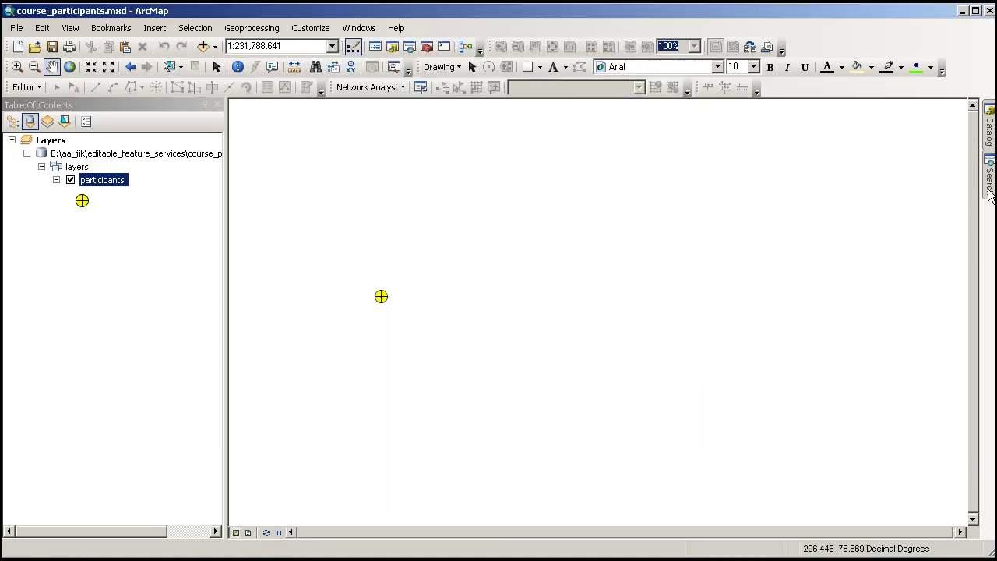
pyautogui.click(988, 144)
pyautogui.rightClick(871, 398)
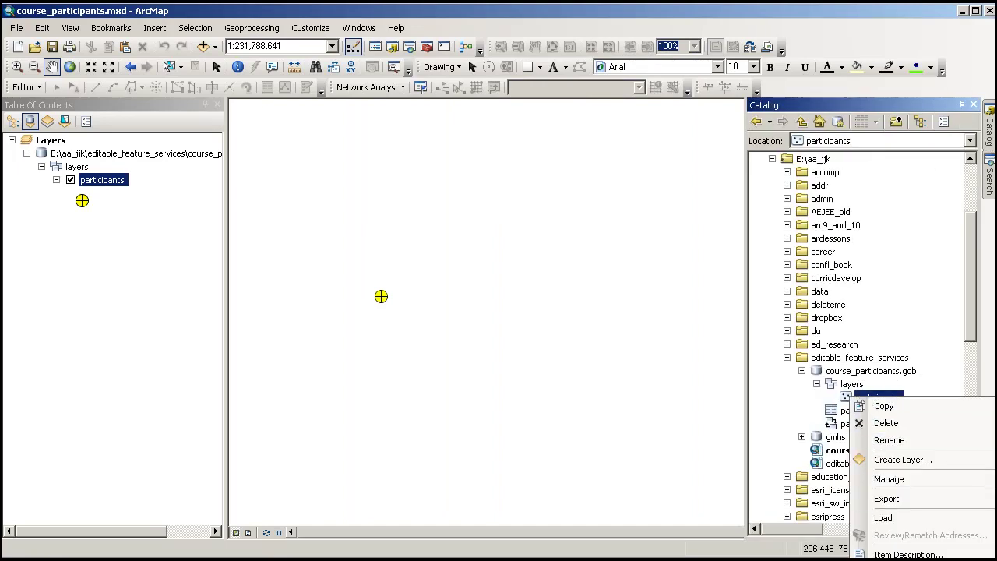
pyautogui.click(903, 557)
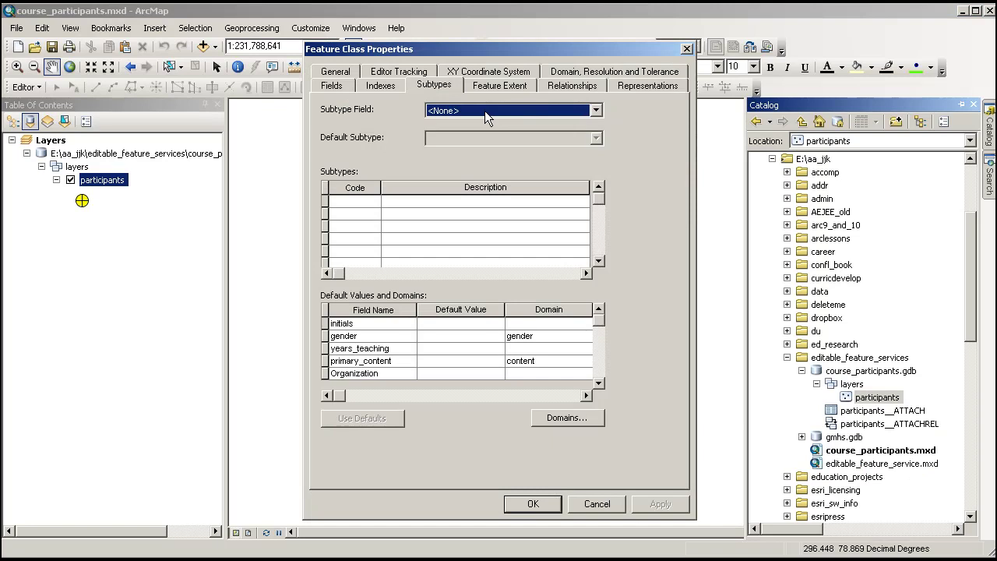